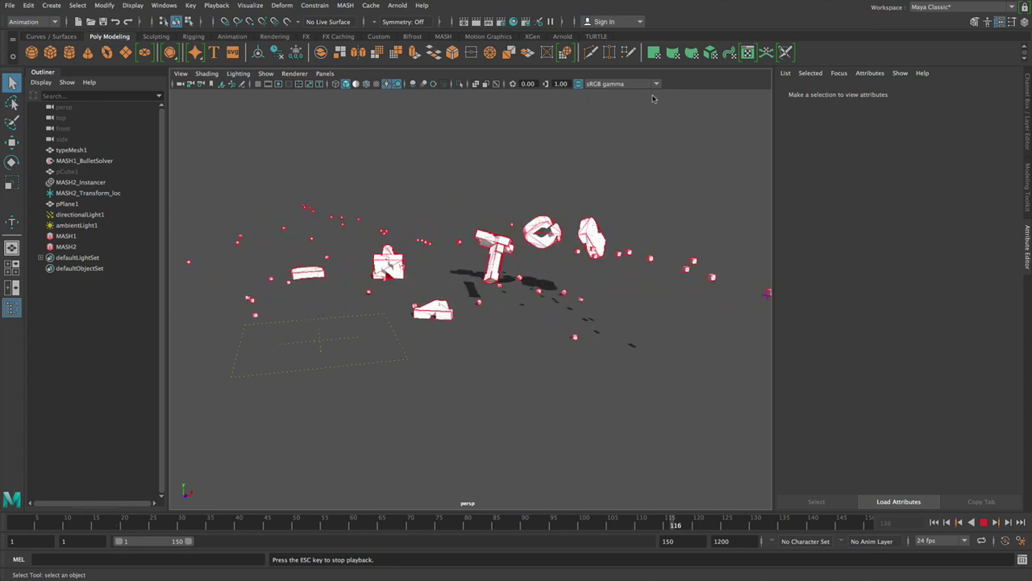
Stop playback, start a new empty scene and create a default 3D Type mesh.
key("Escape")
key("ctrl+n")
left_click(516, 295)
left_click(215, 53)
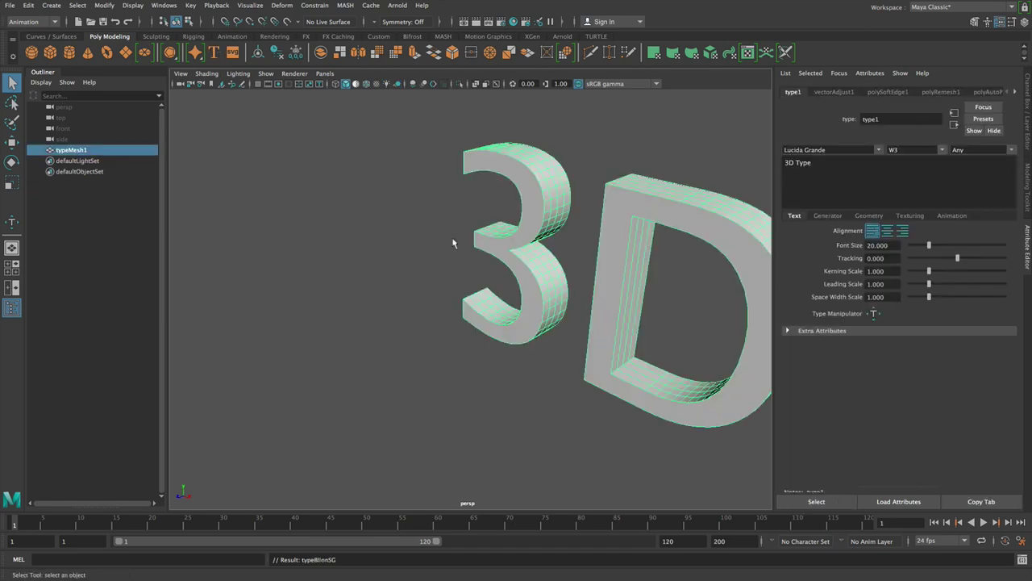
Add MASH shell dynamics to the default 3D Type mesh and play the simulation.
key("f")
left_click_drag(449, 292, 564, 275, "alt")
middle_click_drag(561, 275, 583, 247, "alt")
left_click_drag(581, 248, 565, 244, "alt")
left_click(345, 5)
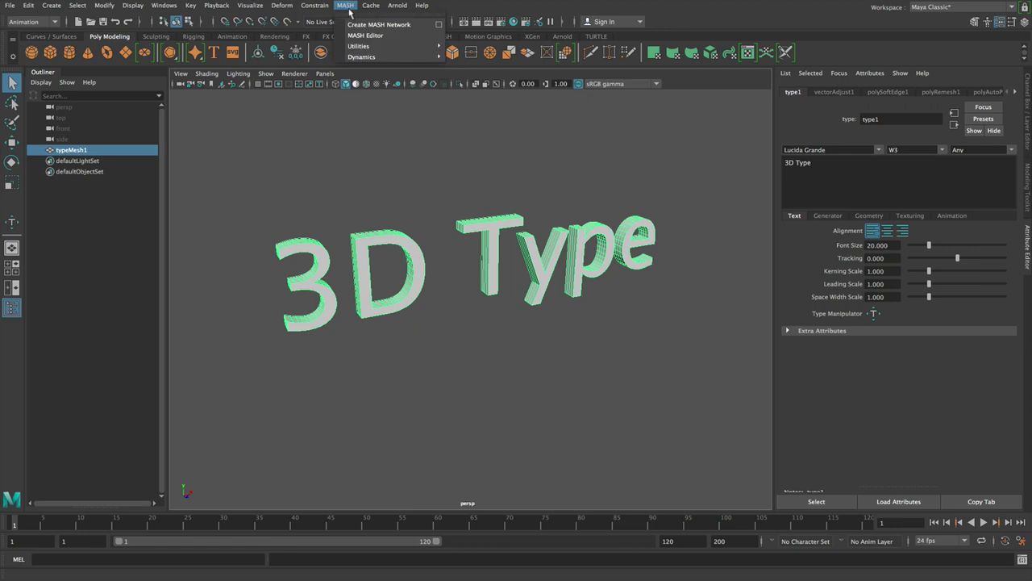
mouse_move(363, 57)
left_click(472, 66)
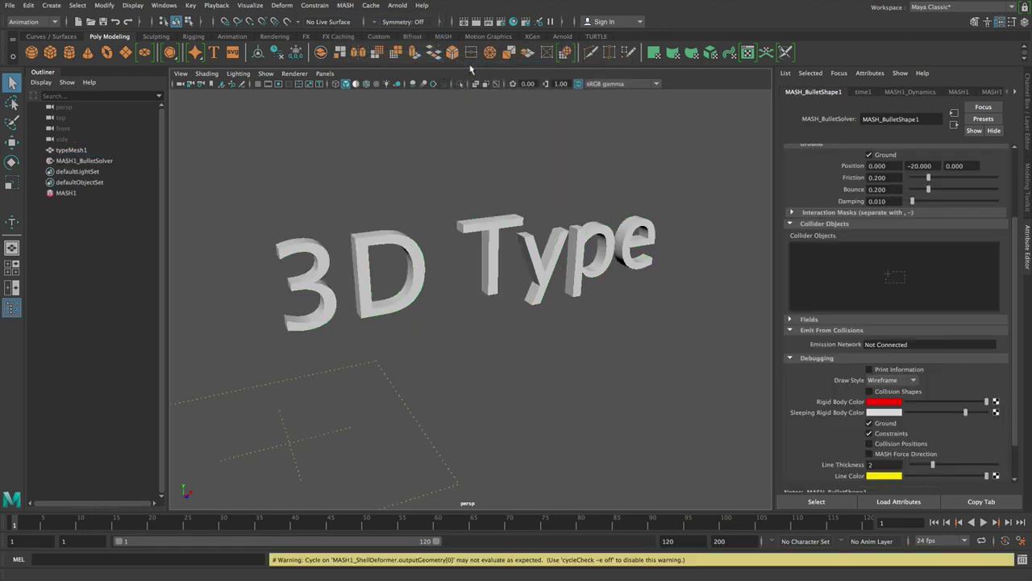
key("alt+v")
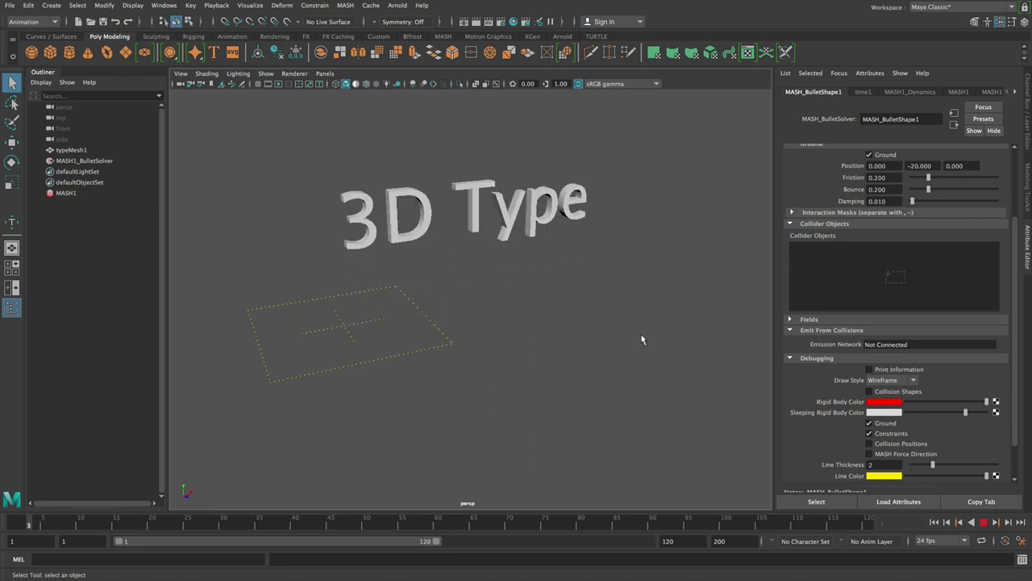
Start over with a new empty scene, create a 3D Type mesh and frame it in the perspective view.
key("ctrl+n")
left_click(519, 294)
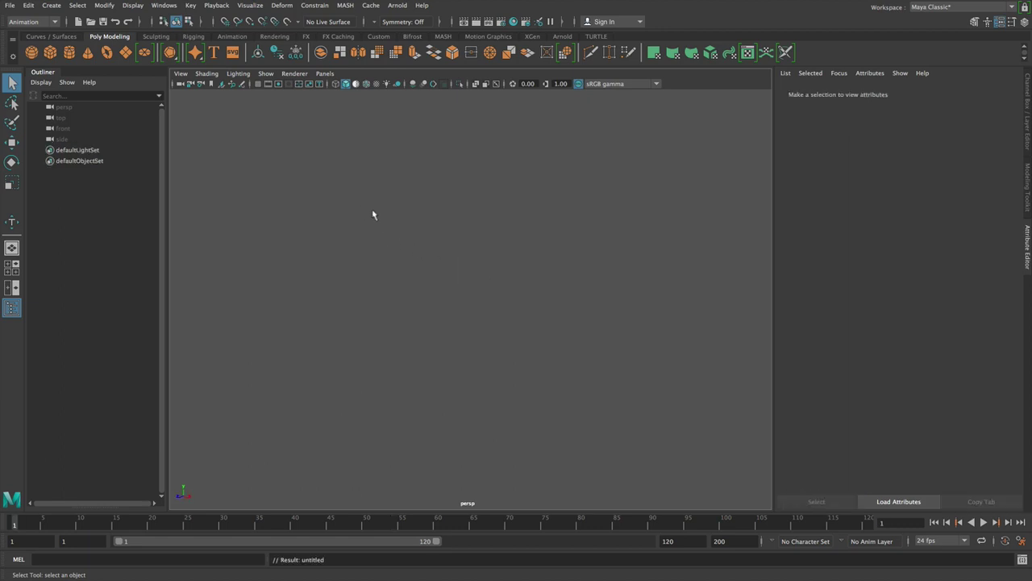
left_click(214, 53)
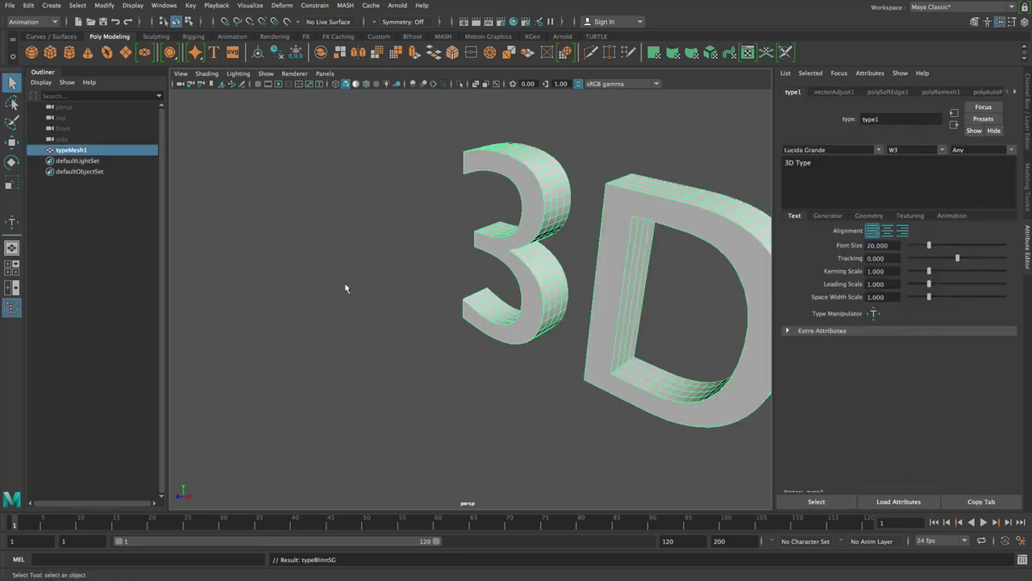
key("f")
left_click_drag(552, 309, 613, 336, "alt")
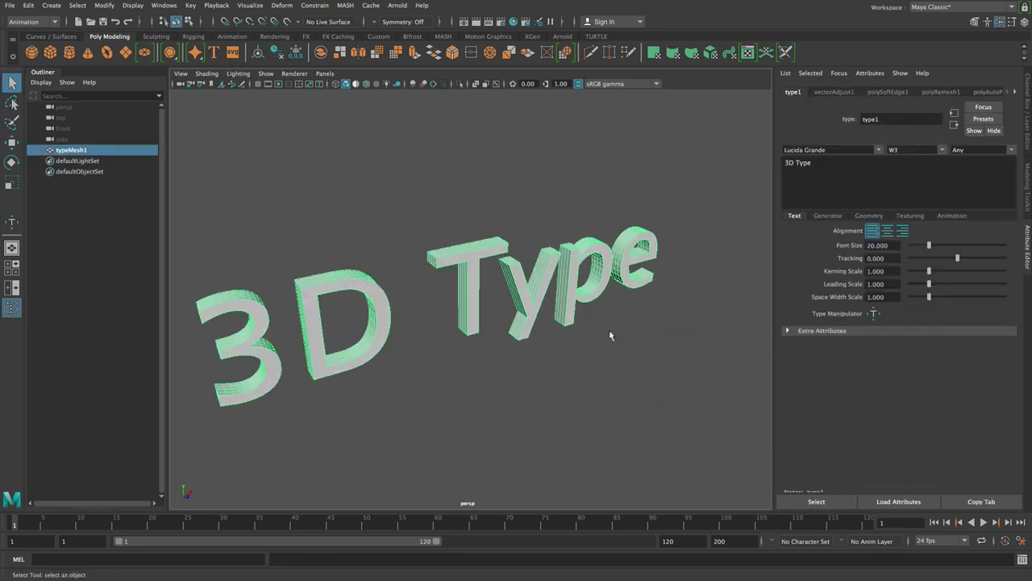
right_click_drag(613, 336, 569, 279, "alt")
middle_click_drag(569, 278, 565, 244, "alt")
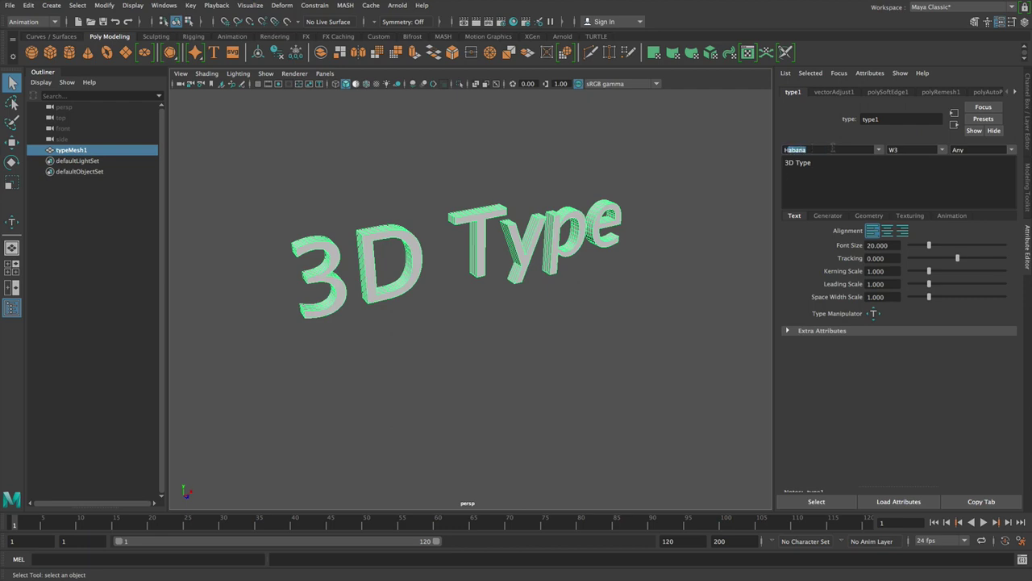
Set the type's font to Homestead Bold and its text to DYNAMICS.
key("Return")
left_click(847, 173)
key("ctrl+a")
type("DYNAMIOCS")
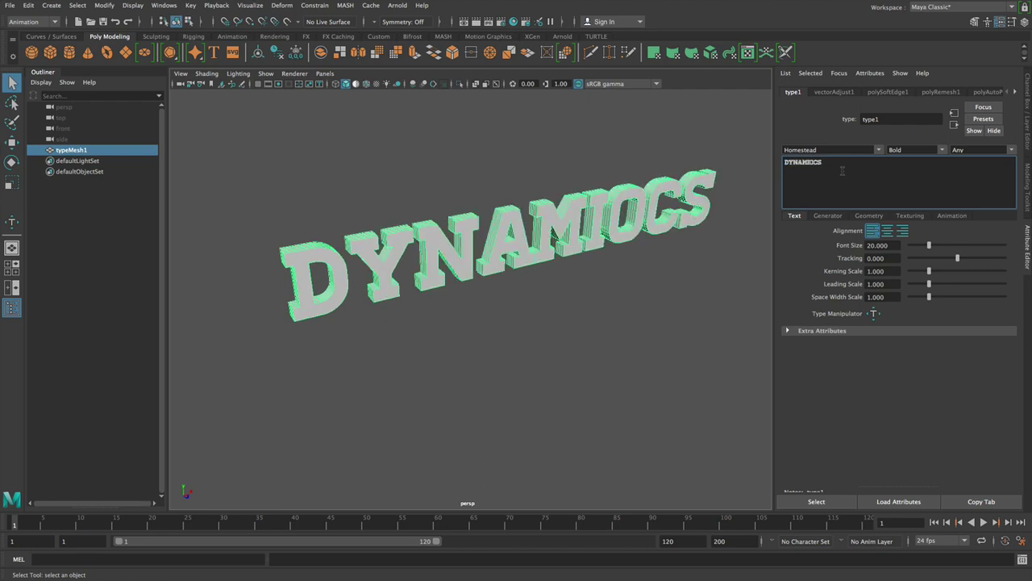
key("BackSpace")
key("BackSpace")
key("BackSpace")
type("CS")
Adjust the letter spacing of DYNAMICS by moving individual characters with the Type Manipulator, then deselect the type.
left_click_drag(607, 241, 568, 229, "alt")
left_click(875, 313)
left_click(533, 255)
left_click_drag(551, 271, 494, 275)
left_click(480, 270)
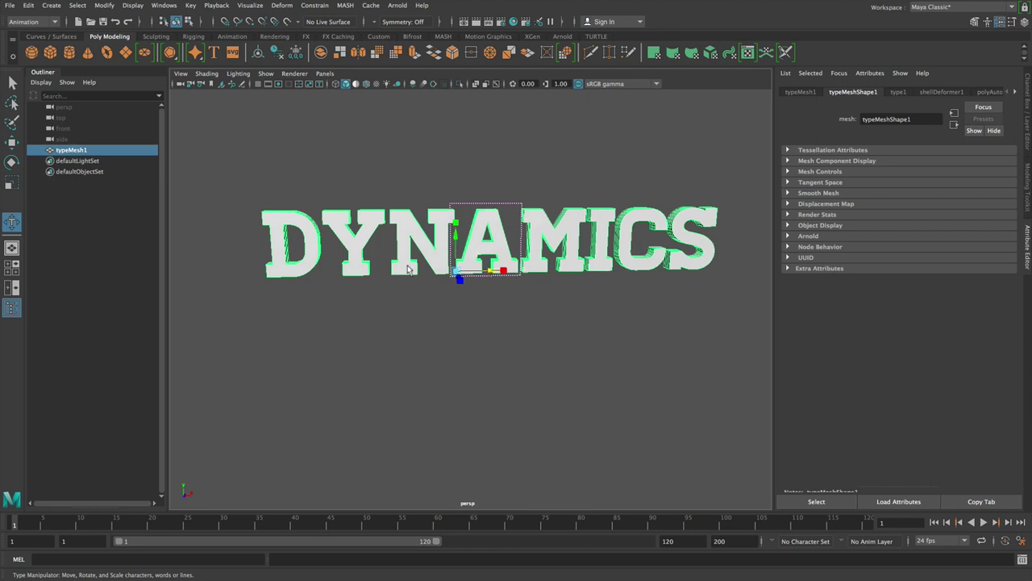
left_click(645, 269)
left_click_drag(652, 272, 647, 272)
left_click(417, 189)
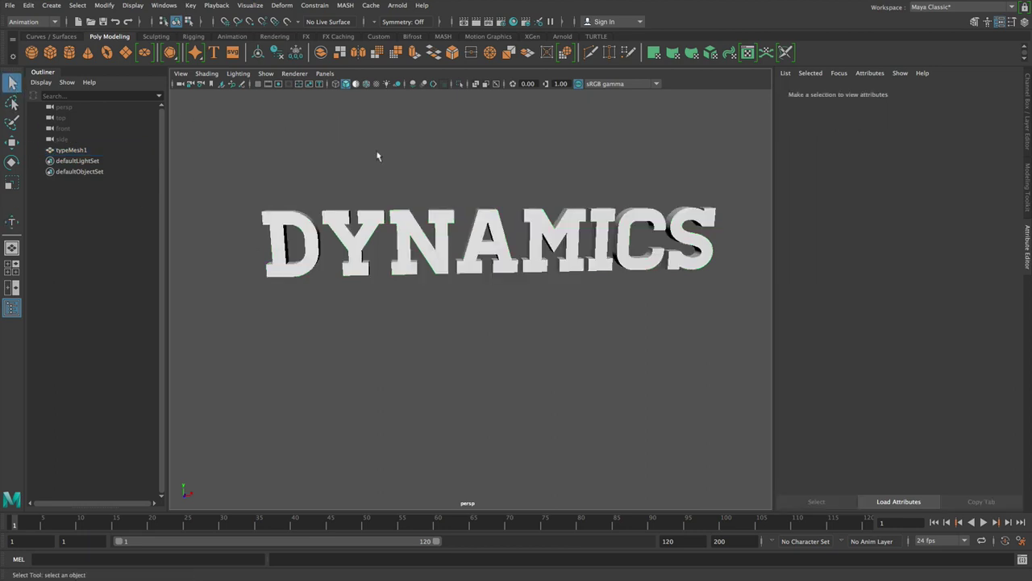
Add MASH shell dynamics to the DYNAMICS type mesh and play the falling-letter simulation.
left_click(440, 231)
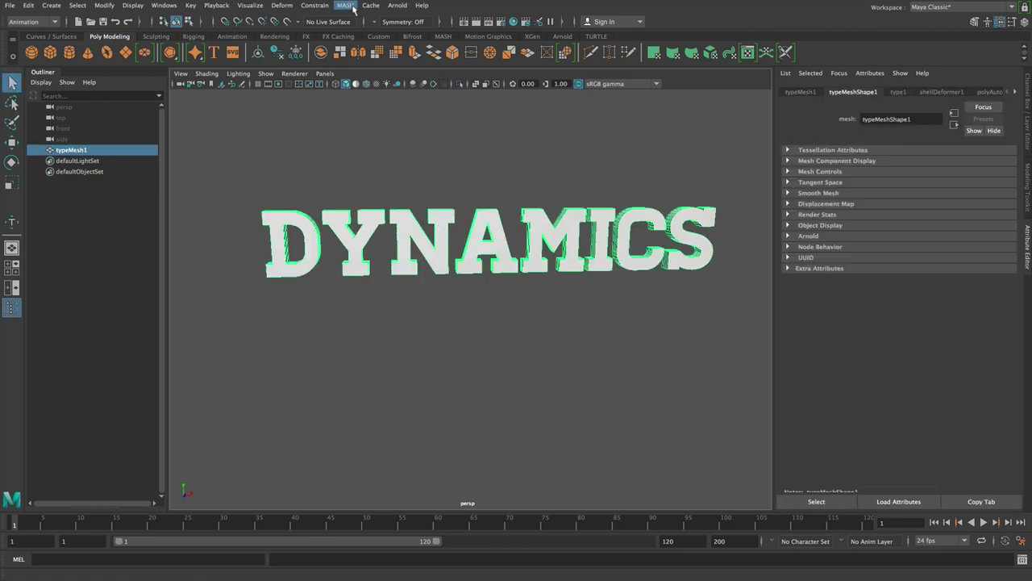
left_click(345, 5)
mouse_move(403, 56)
left_click(487, 66)
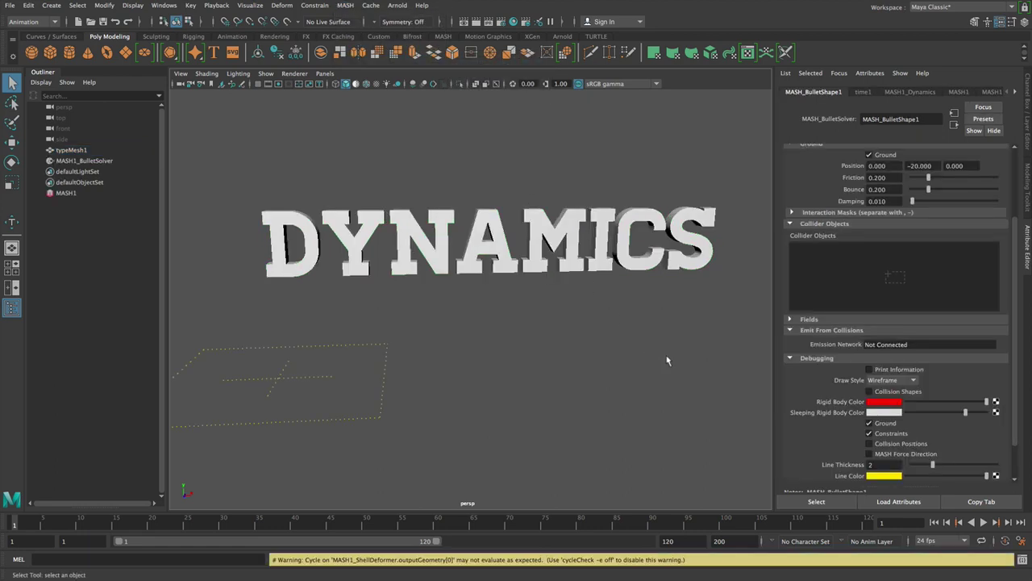
left_click(984, 523)
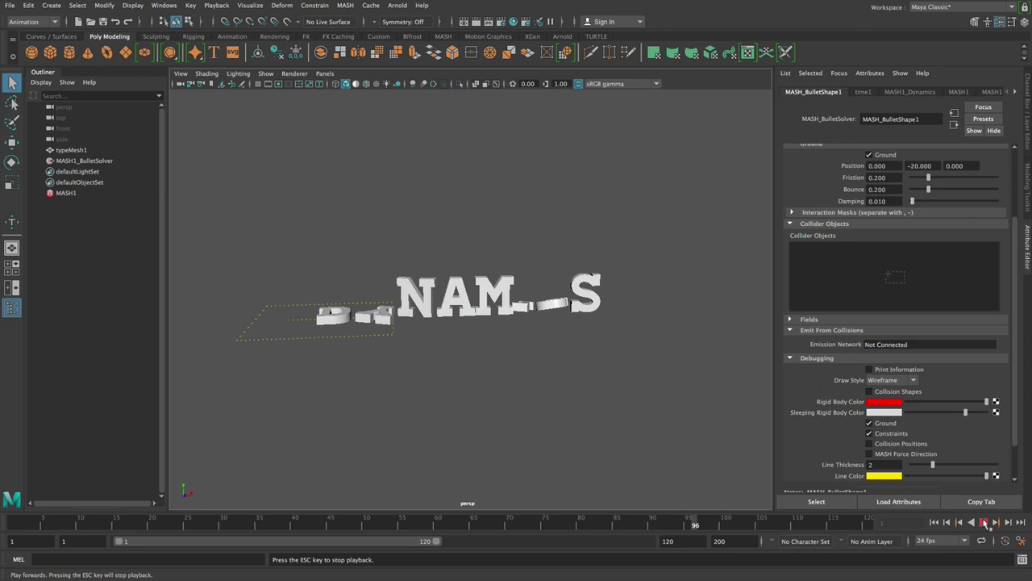
left_click(984, 523)
Set the playback range's end frame to 250 and return to the first frame.
left_click_drag(675, 541, 652, 540)
key("Return")
left_click(934, 523)
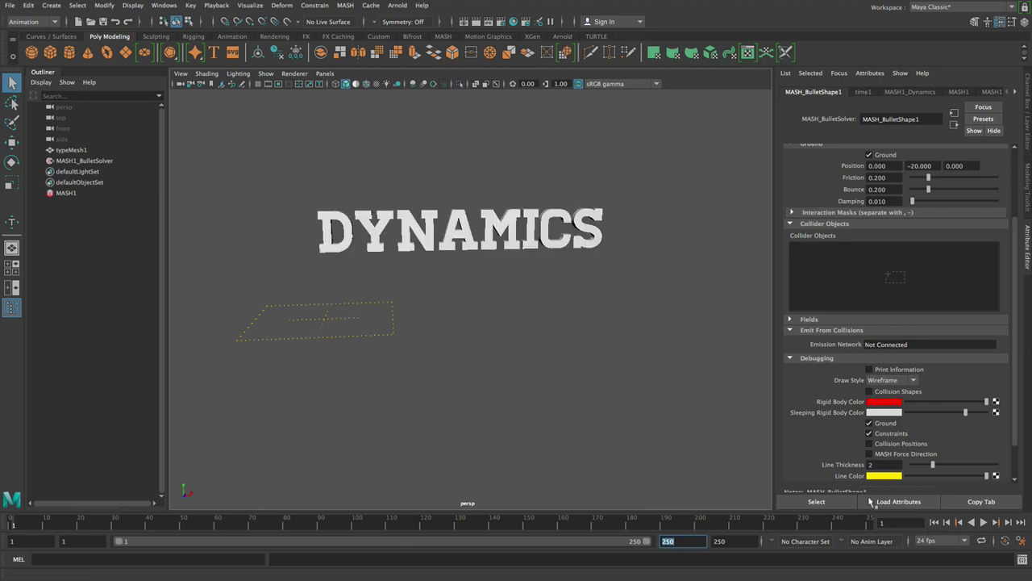
Create a polygon cube, build a MASH network from it and set its distribution type to Volume.
left_click_drag(489, 356, 495, 354, "alt")
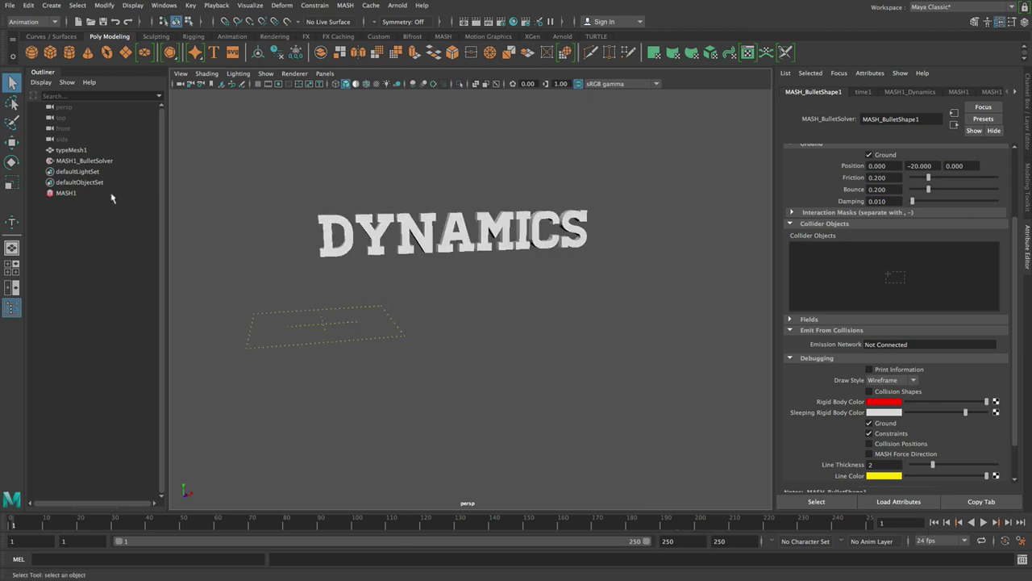
left_click(50, 53)
left_click(344, 6)
left_click(355, 25)
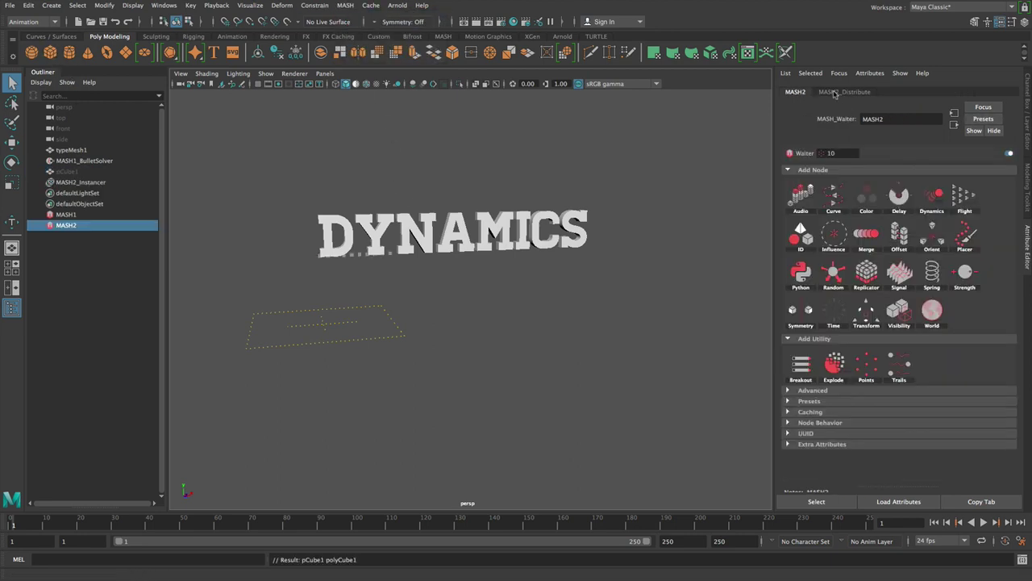
left_click(835, 93)
left_click(895, 183)
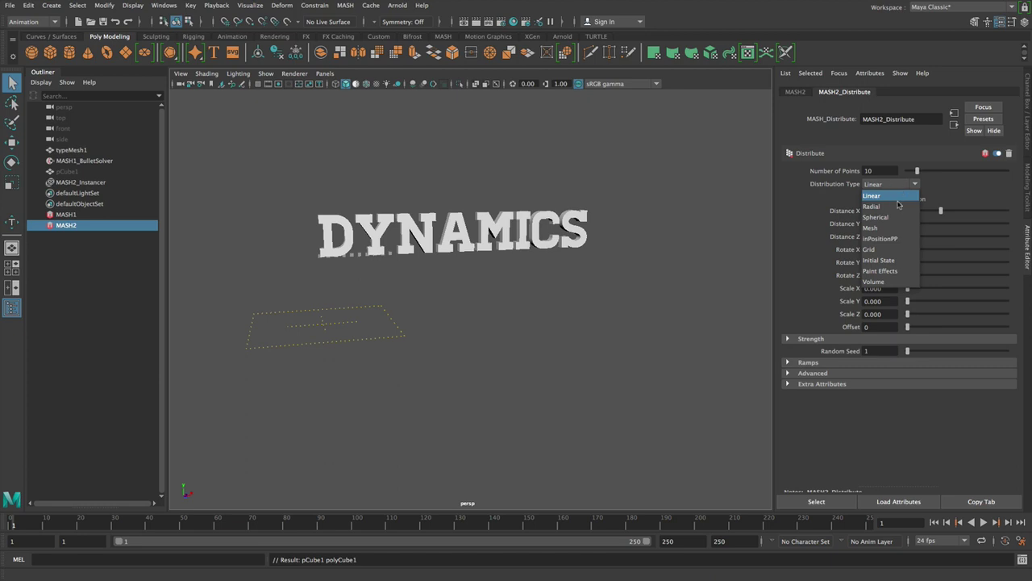
left_click(891, 280)
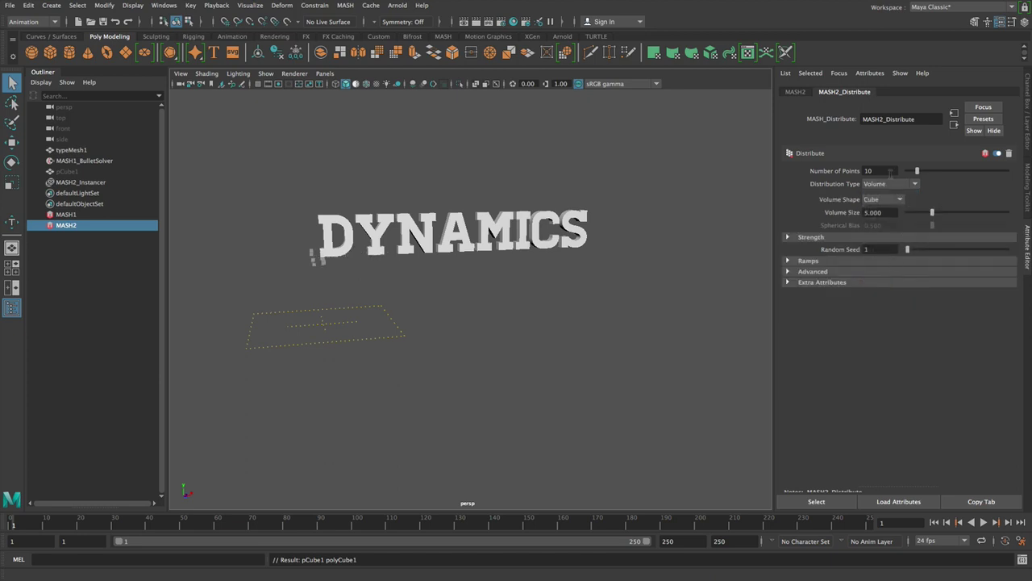
Add a Transform node to the cube MASH network and connect a new locator as its controller.
left_click(795, 92)
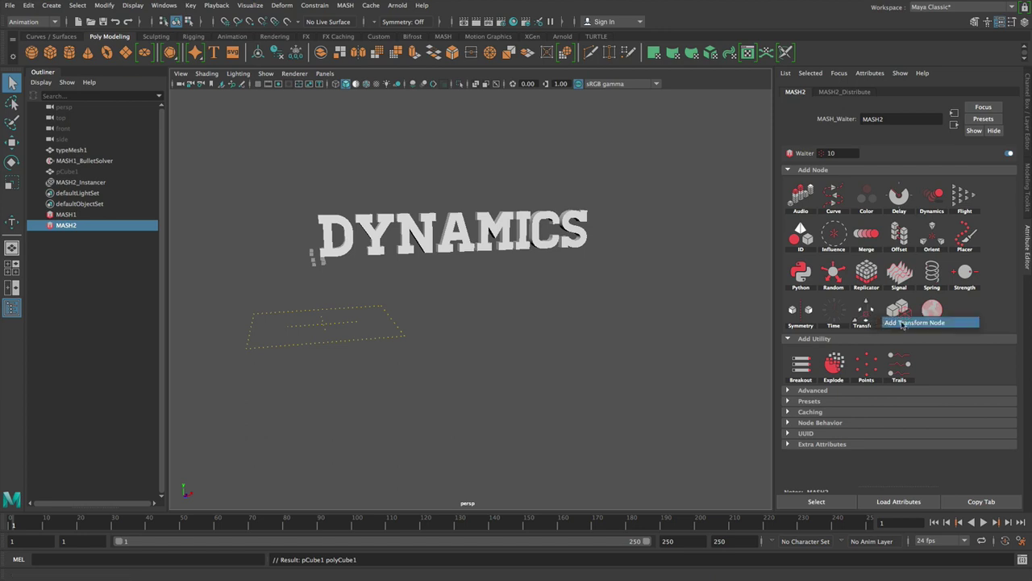
left_click(882, 320)
right_click(907, 227)
left_click(918, 234)
left_click_drag(424, 339, 458, 343, "alt")
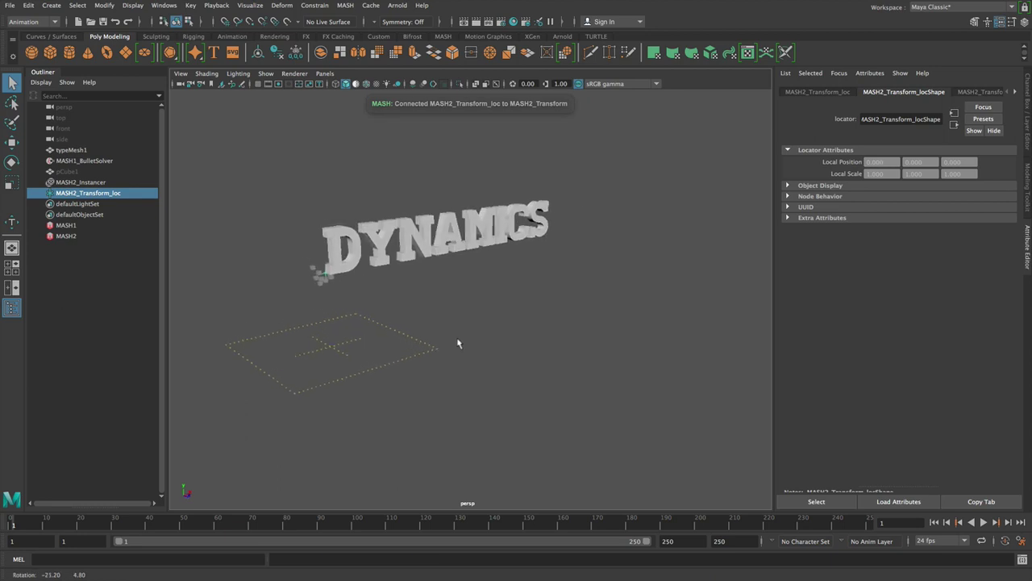
Move the Transform locator in front of the letter D, to about X 2.968, Y 6.765, Z 58.301.
key("w")
left_click_drag(359, 286, 543, 381)
left_click_drag(493, 287, 493, 263)
left_click_drag(557, 310, 494, 284, "alt")
left_click_drag(419, 257, 405, 265)
left_click_drag(366, 214, 369, 211)
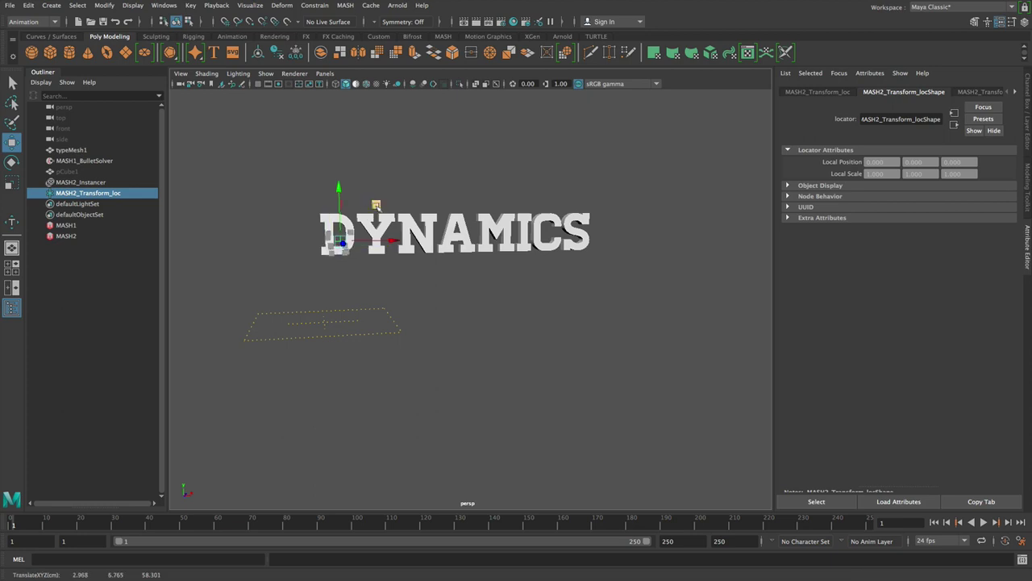
In the front view, shift the locator along X to about 5.379 and key Translate X at frame 1.
key("space")
key("space")
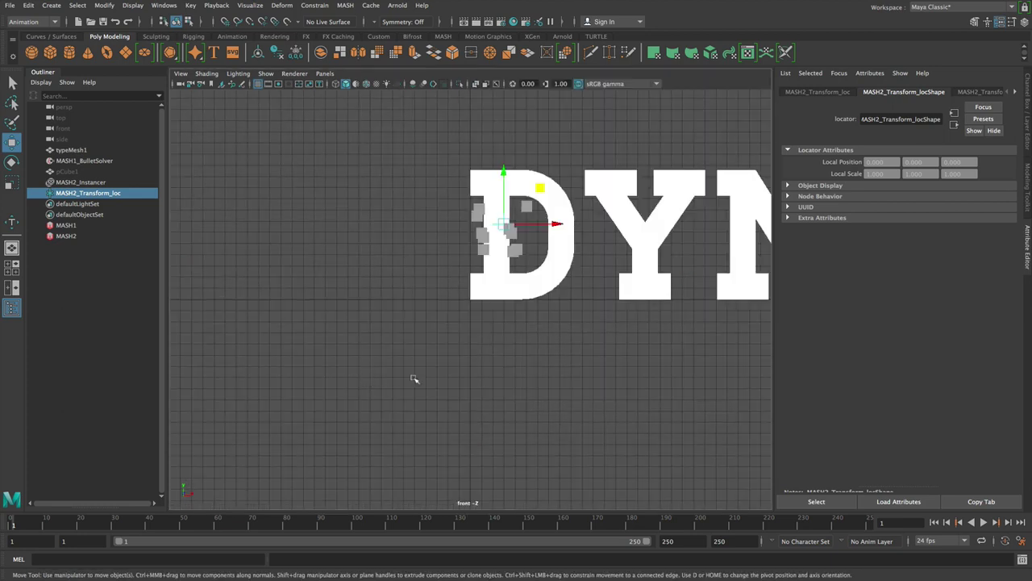
scroll(445, 352, "down", 5)
left_click_drag(443, 268, 454, 269)
left_click(811, 91)
right_click(882, 162)
left_click(920, 178)
At frame 100, move the locator across to the letter S at X 79.020 and key Translate X.
left_click(357, 526)
middle_click_drag(583, 281, 649, 283, "alt")
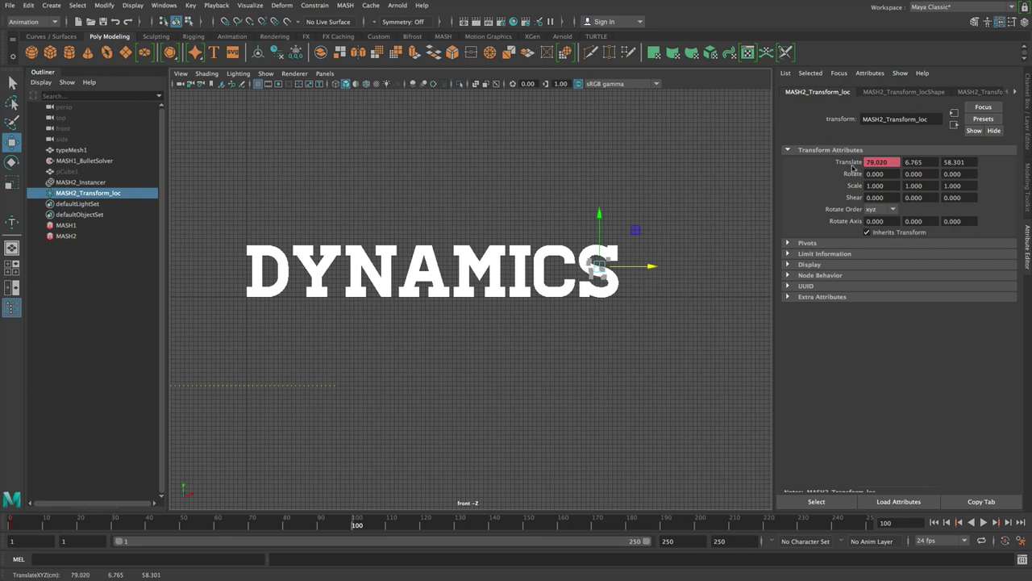
right_click(879, 162)
left_click(920, 179)
Play the locator animation in the perspective view and return to the first frame.
key("space")
key("space")
left_click_drag(597, 272, 683, 394, "alt")
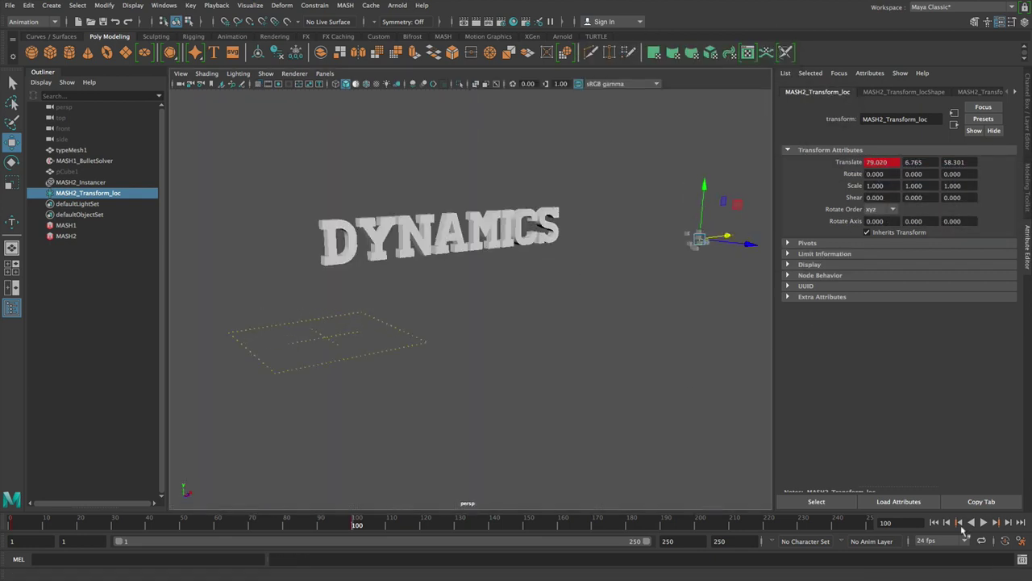
left_click(984, 523)
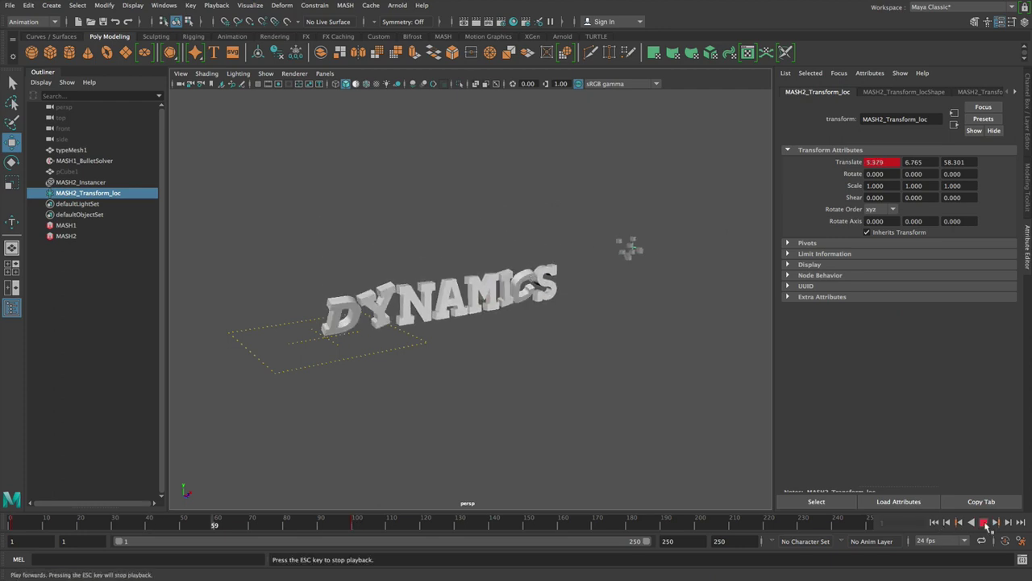
left_click(934, 522)
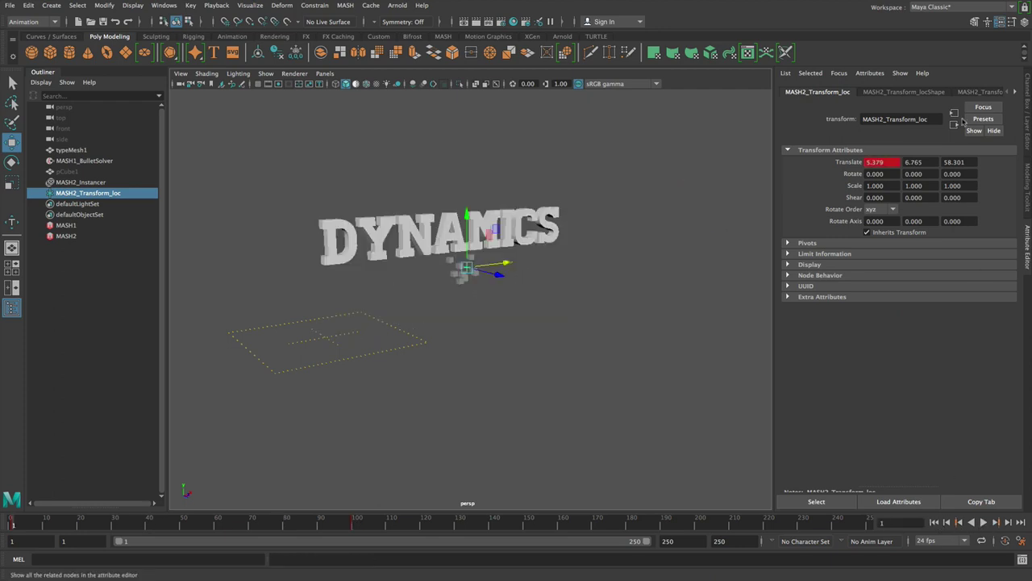
Drive the cube network's number of points with the expression =frame*.5, then preview it and rewind.
left_click(89, 236)
left_click(897, 92)
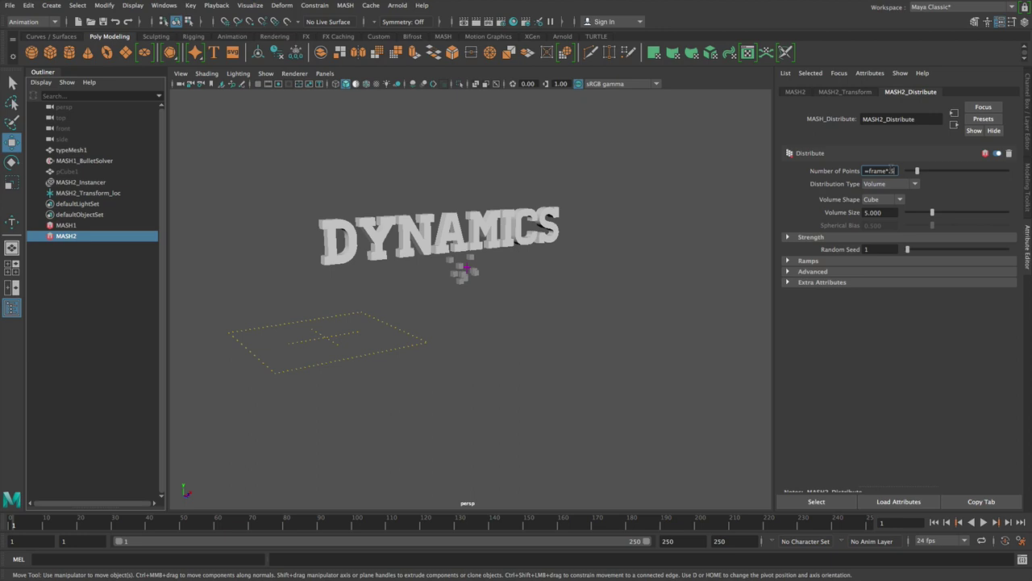
key("Return")
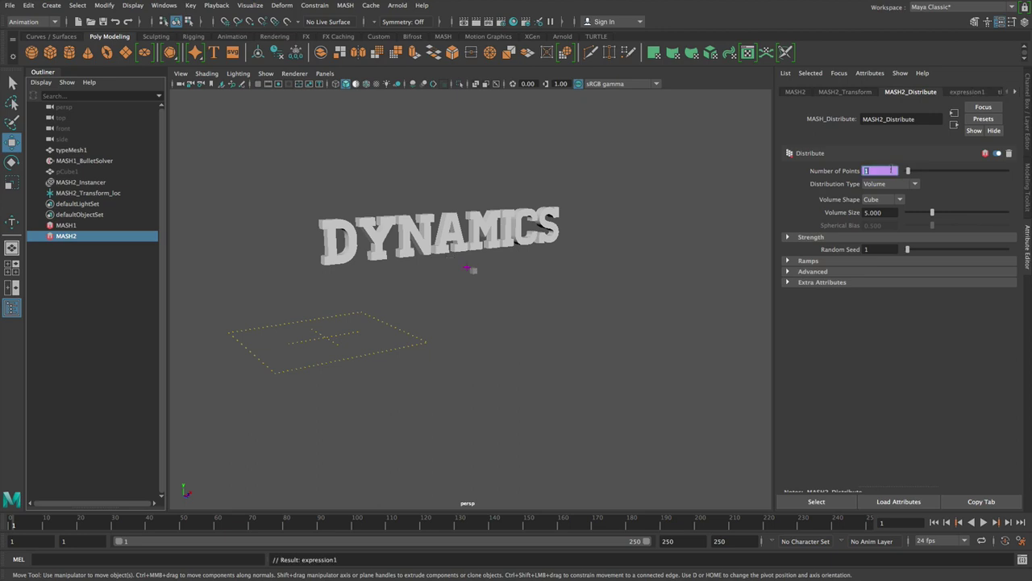
left_click(984, 523)
left_click(984, 522)
left_click(934, 523)
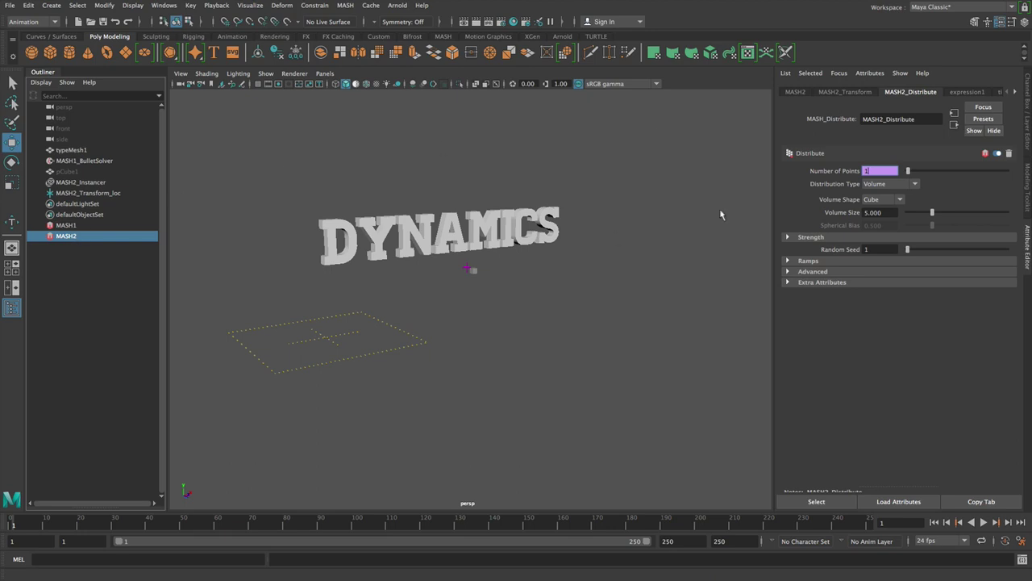
Add a Dynamics node to the cube MASH network, play the simulation and jump back to the start.
left_click(797, 92)
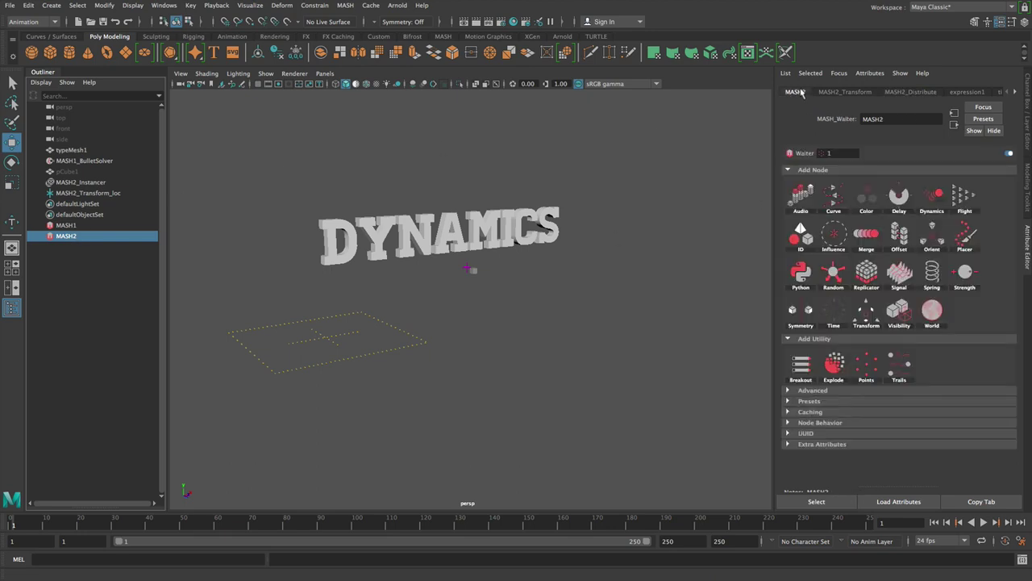
left_click(934, 195)
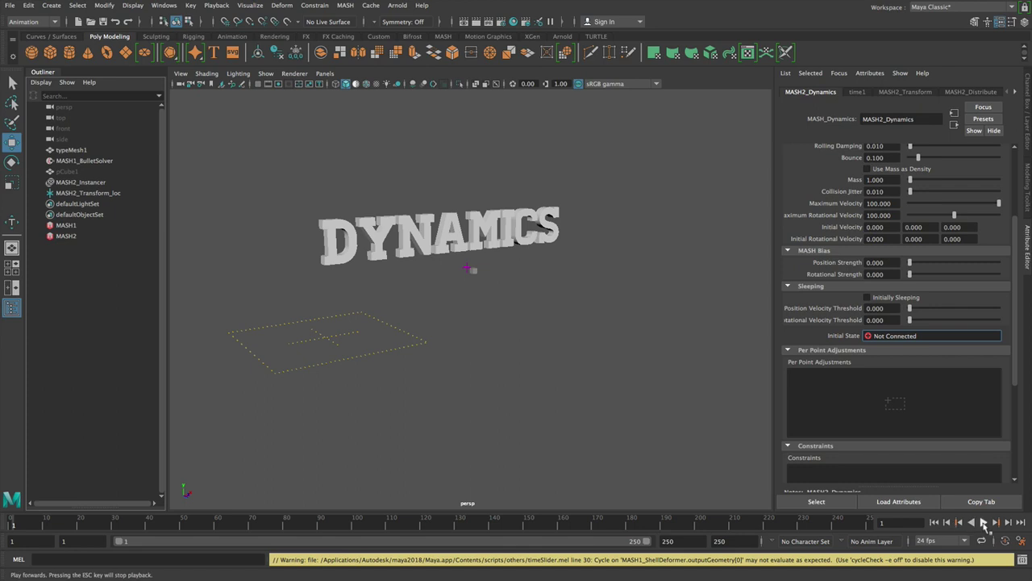
left_click(984, 522)
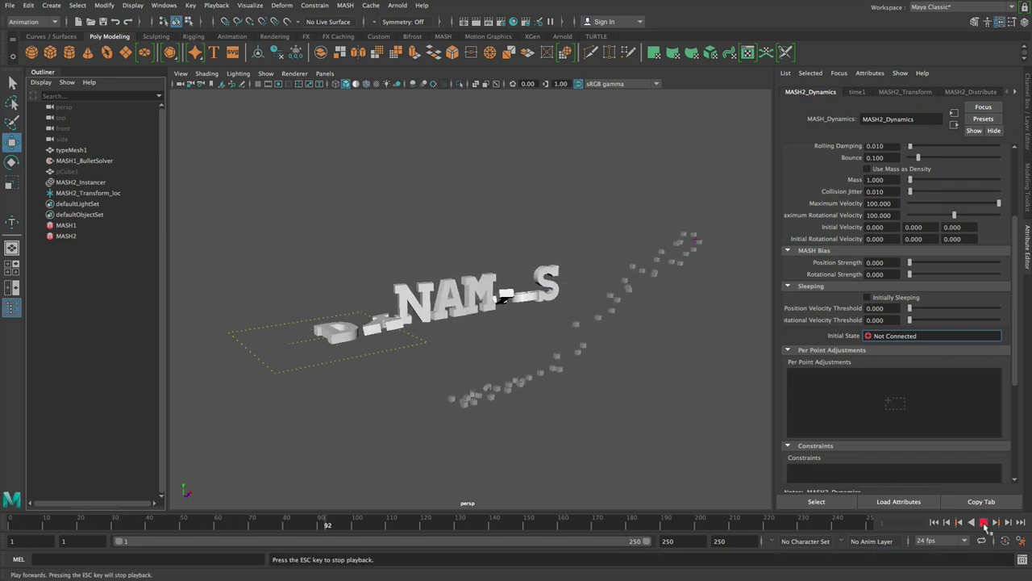
left_click(934, 522)
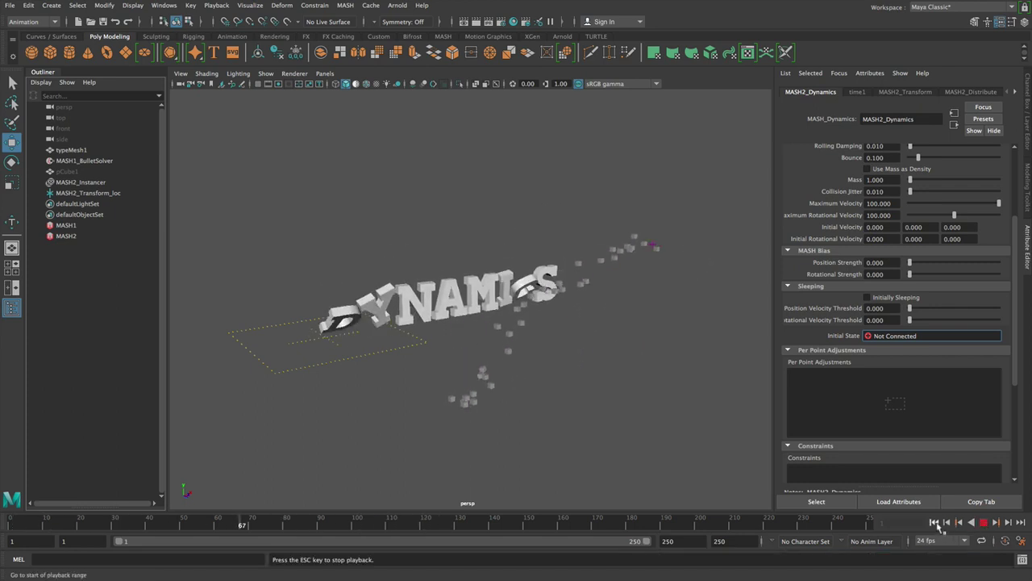
left_click(936, 522)
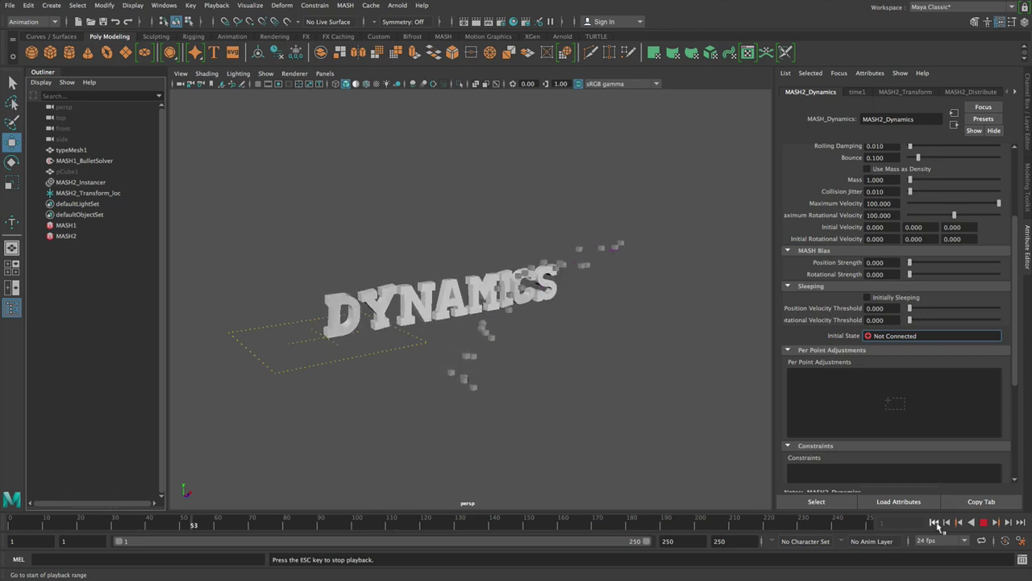
Return to the first frame and enable Initially Sleeping on the text network's MASH1 Dynamics node.
left_click(935, 523)
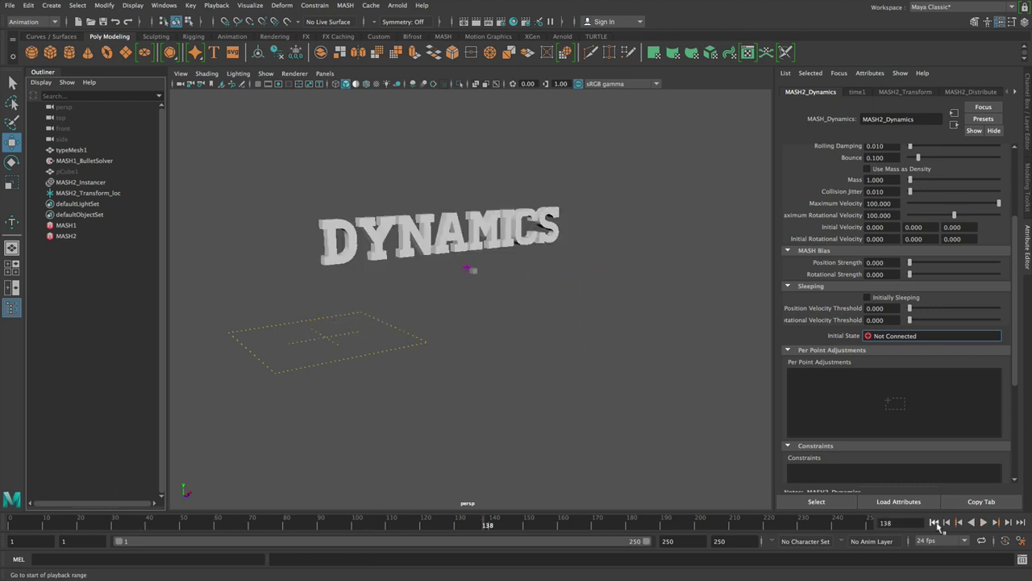
left_click(126, 225)
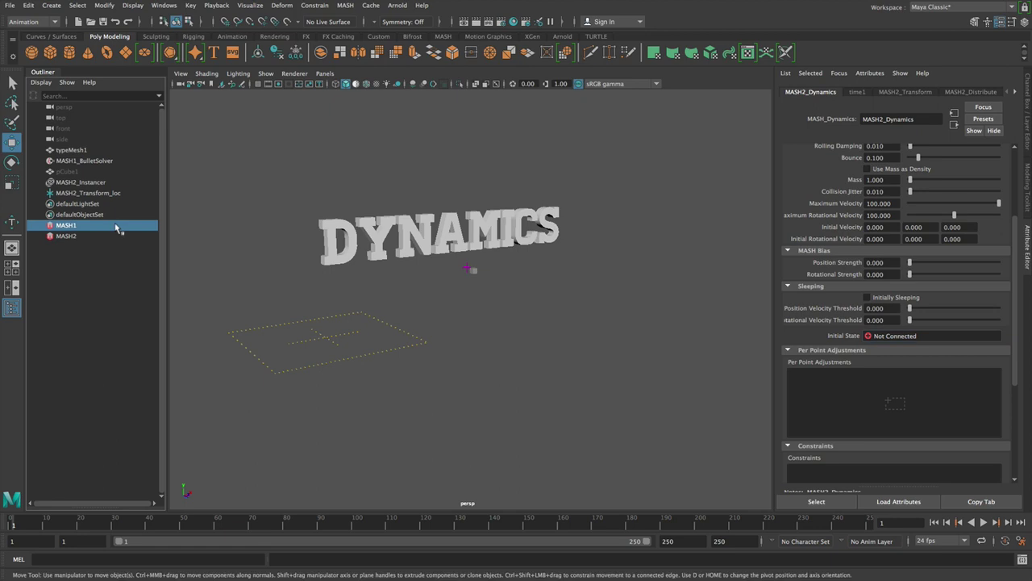
left_click(844, 92)
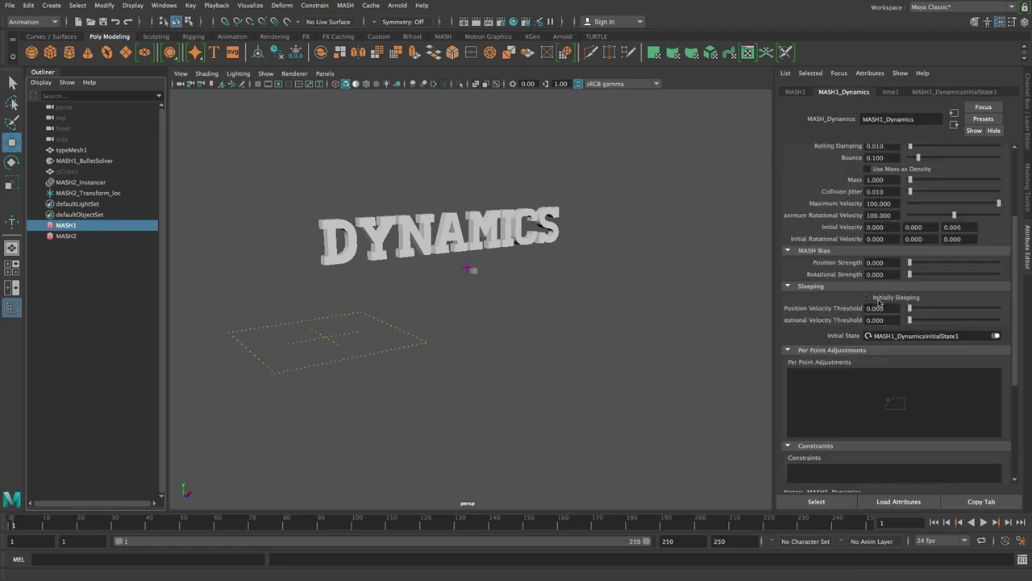
left_click(882, 300)
Turn on the display of collision shapes in the Bullet solver's debugging settings.
left_click(113, 161)
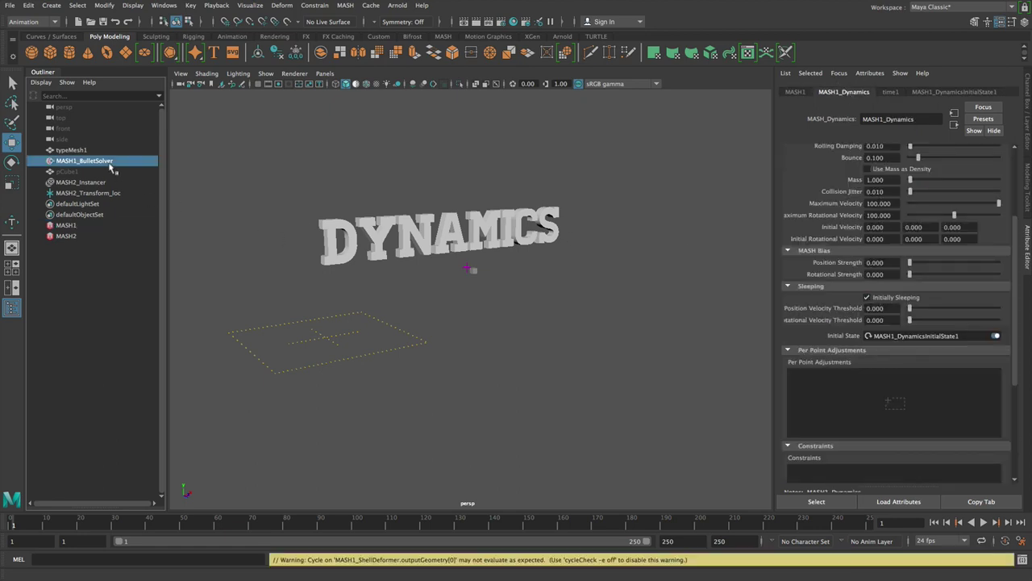
left_click(875, 90)
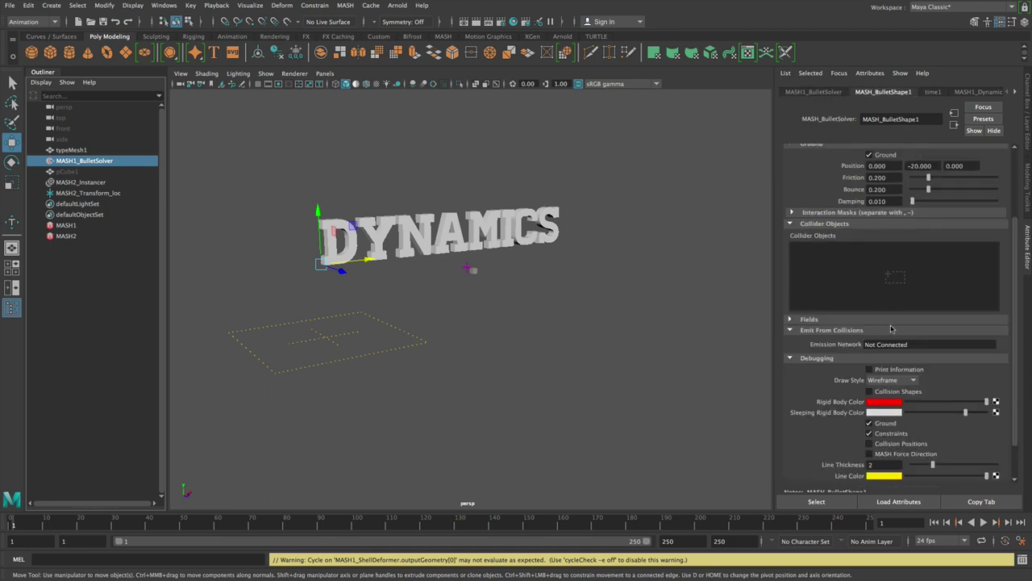
left_click(870, 391)
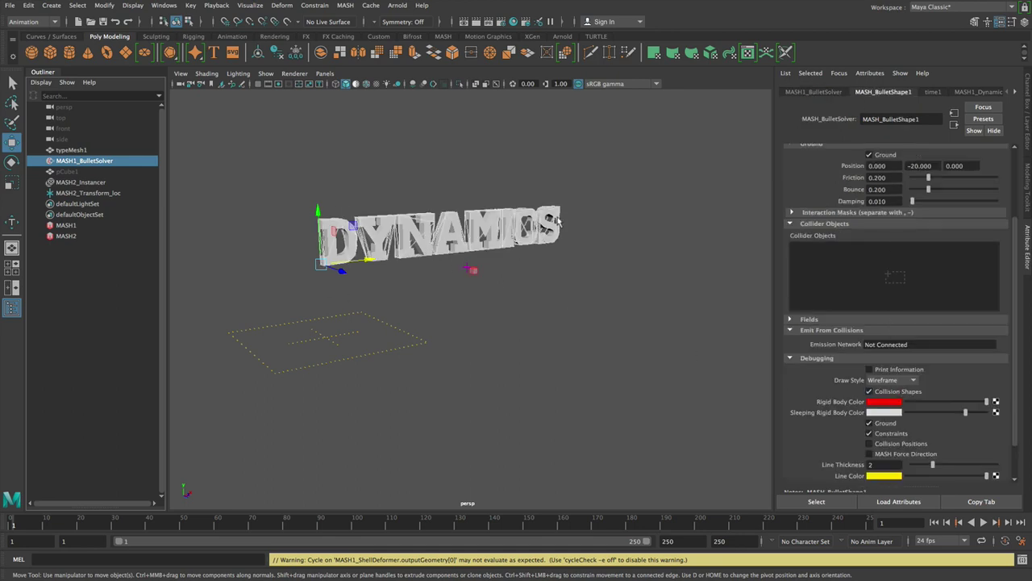
Set the cube network's initial Z velocity to -100, then play the simulation and return to the first frame.
left_click(66, 235)
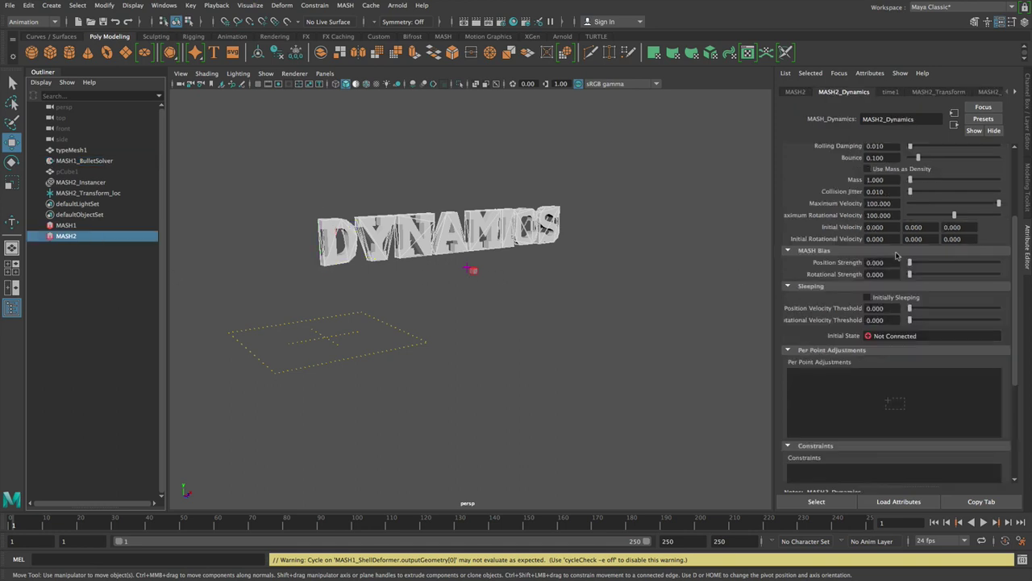
scroll(885, 232, "up", 5)
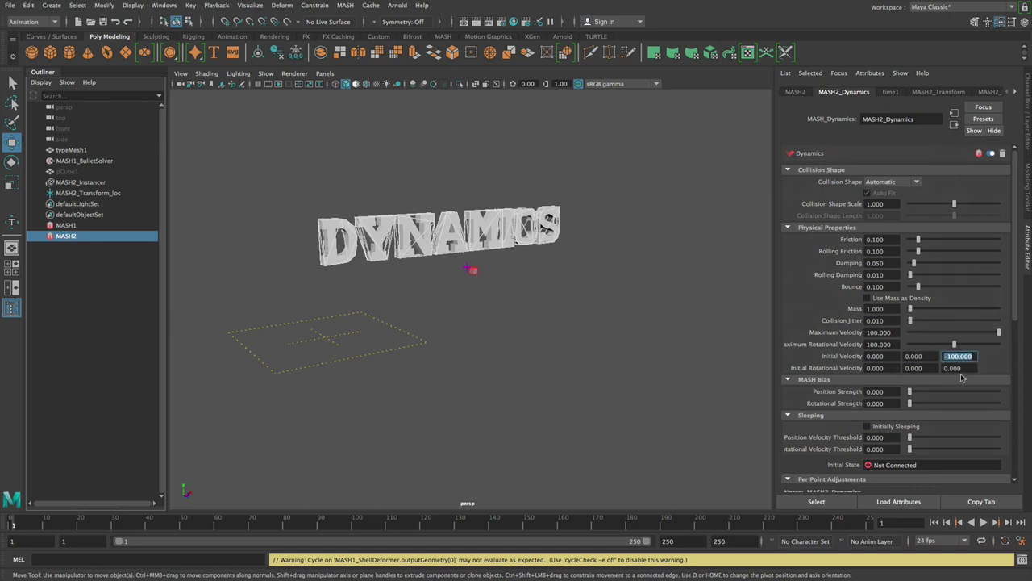
left_click(985, 522)
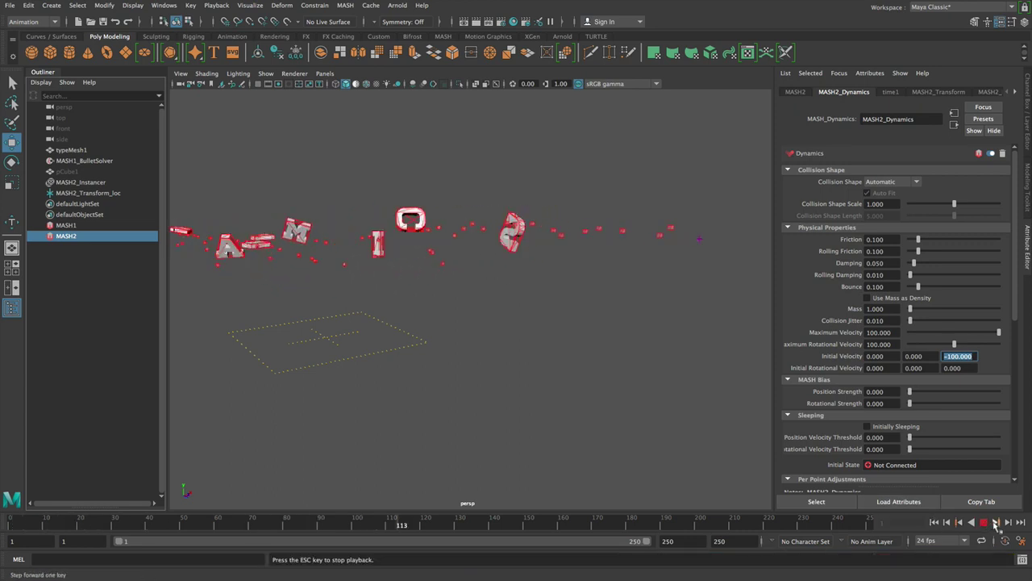
left_click(935, 522)
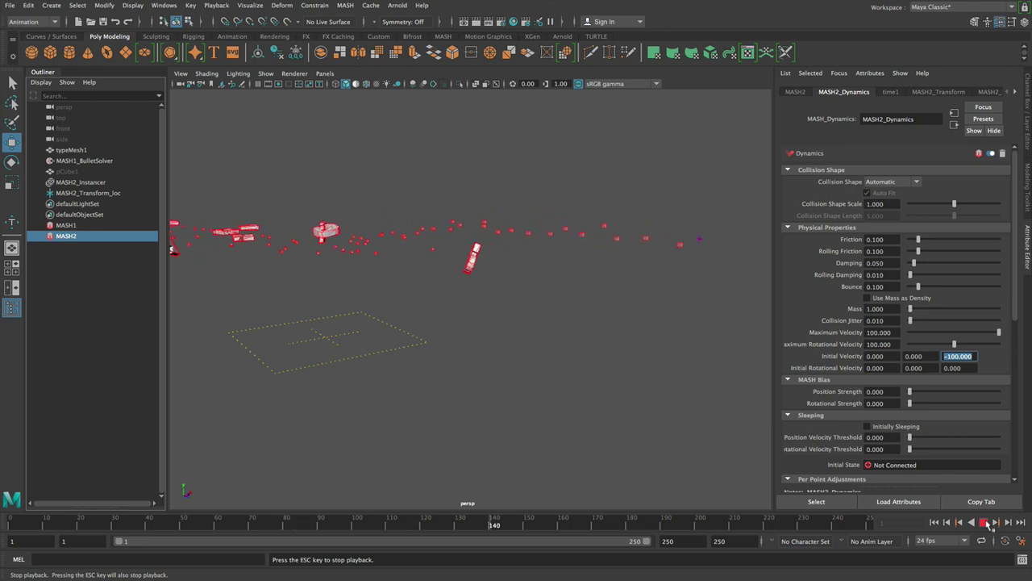
left_click(984, 522)
left_click(934, 522)
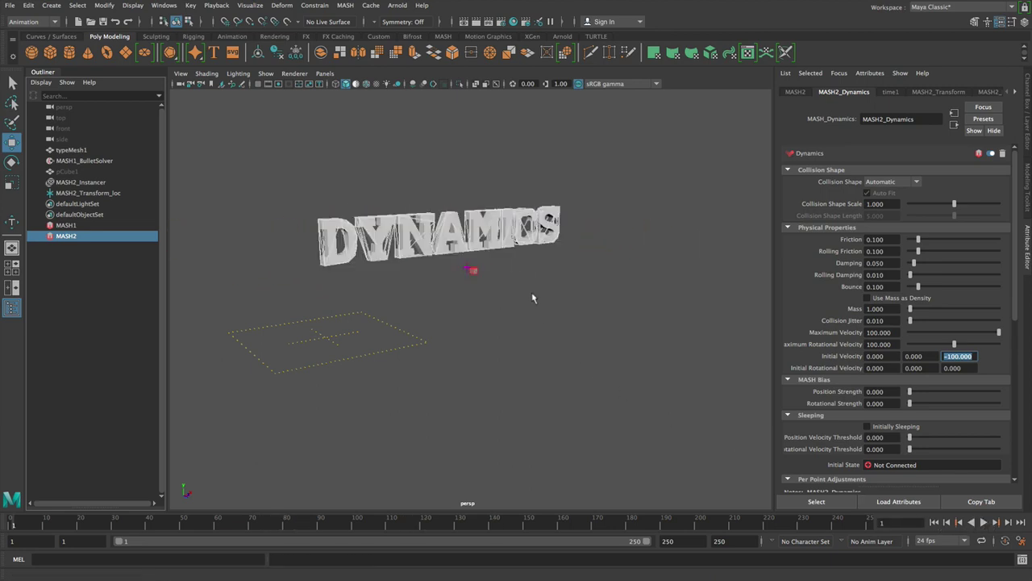
Set the tracking of the DYNAMICS text to 10 to space out its letters.
right_click_drag(557, 292, 525, 312, "alt")
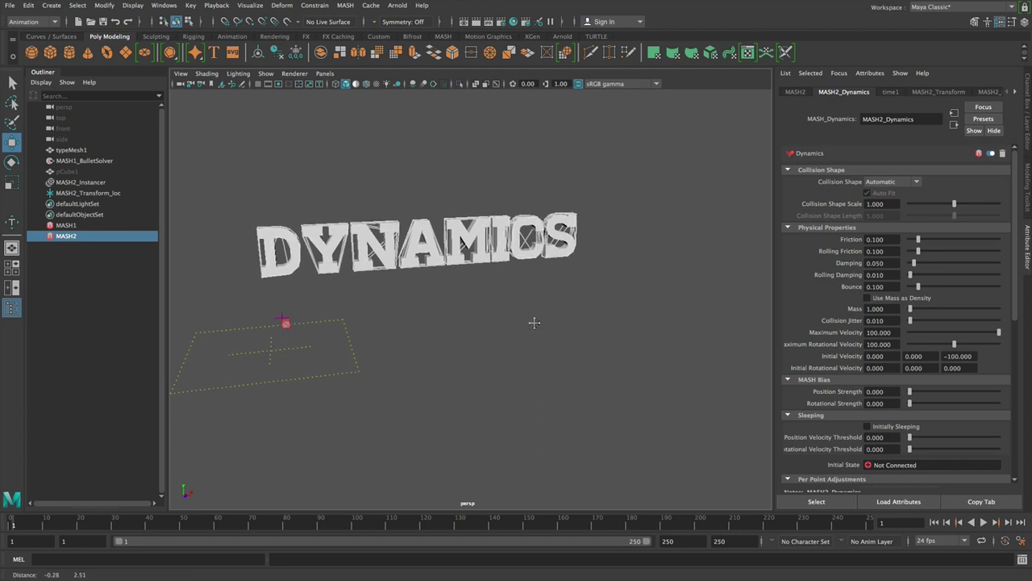
scroll(535, 323, "up", 1)
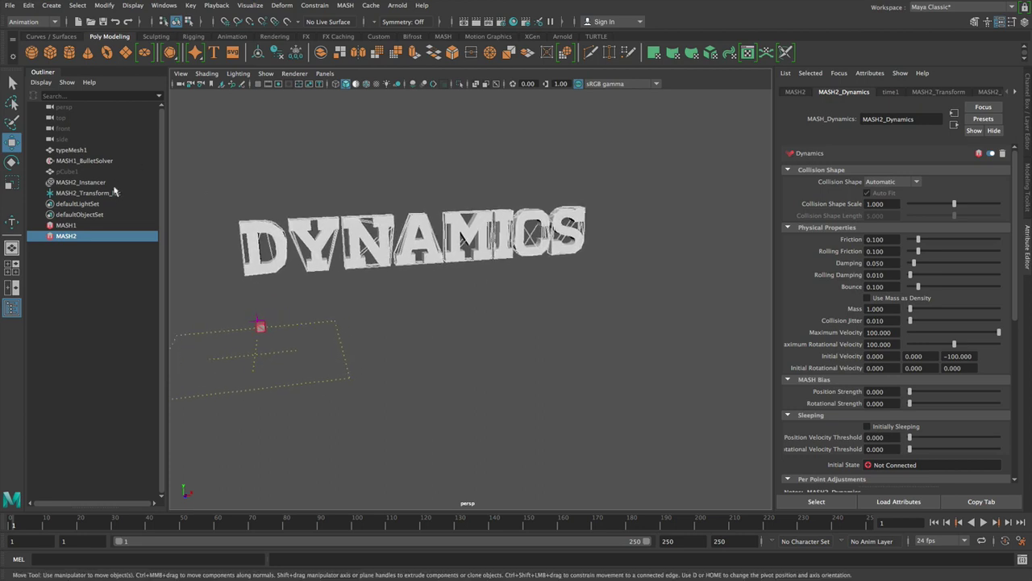
left_click(71, 150)
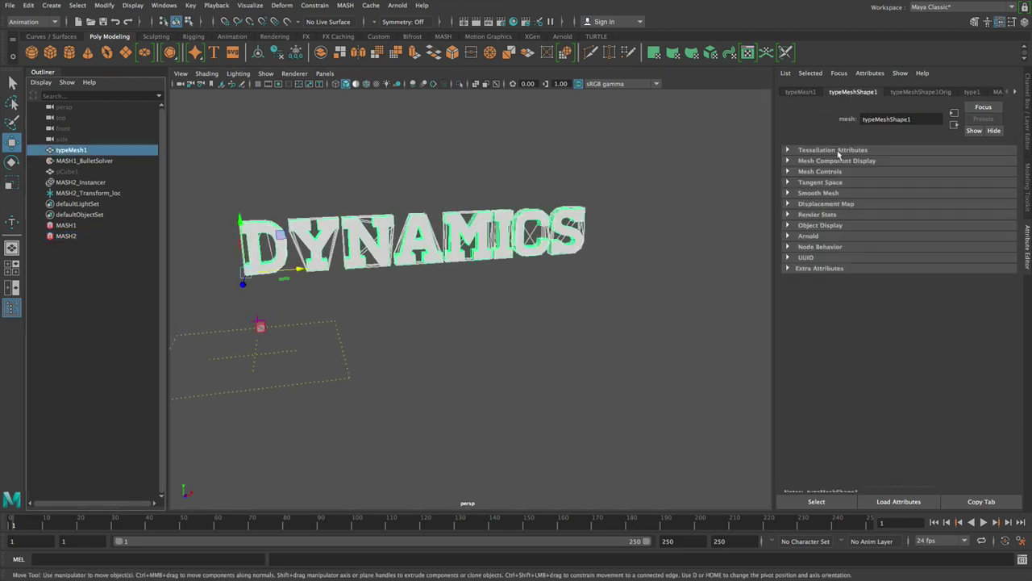
left_click(973, 92)
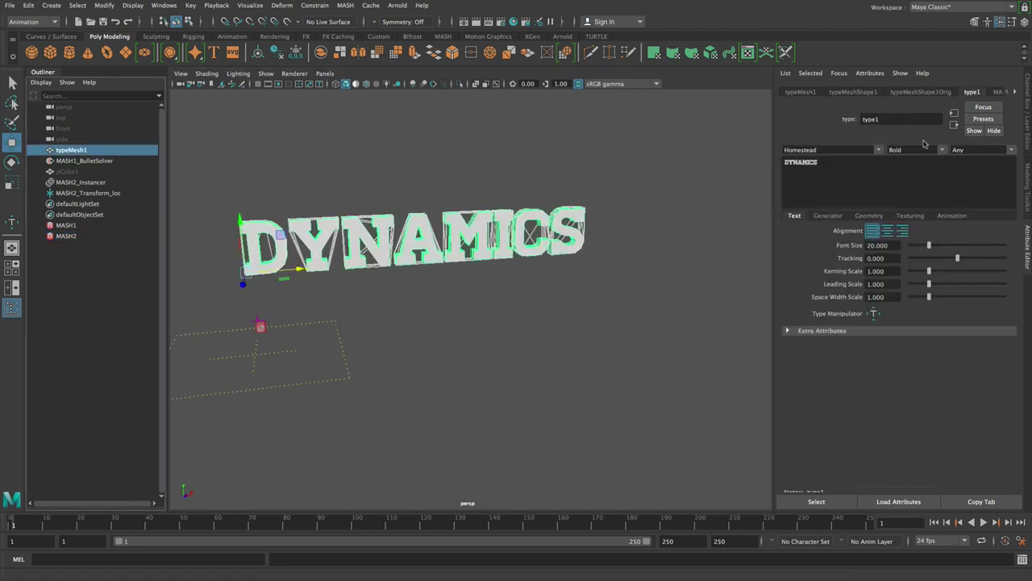
left_click(869, 164)
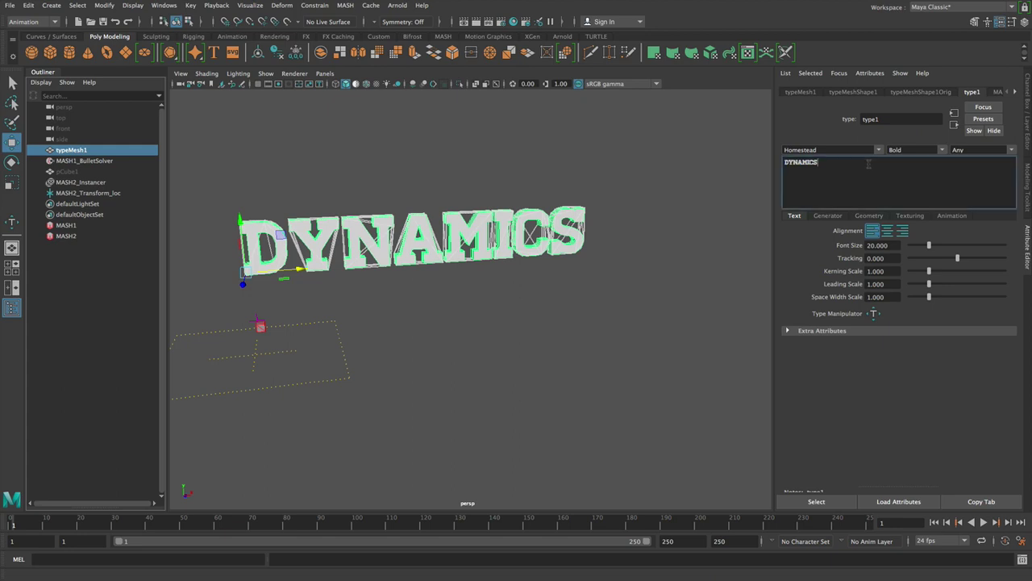
left_click(871, 258)
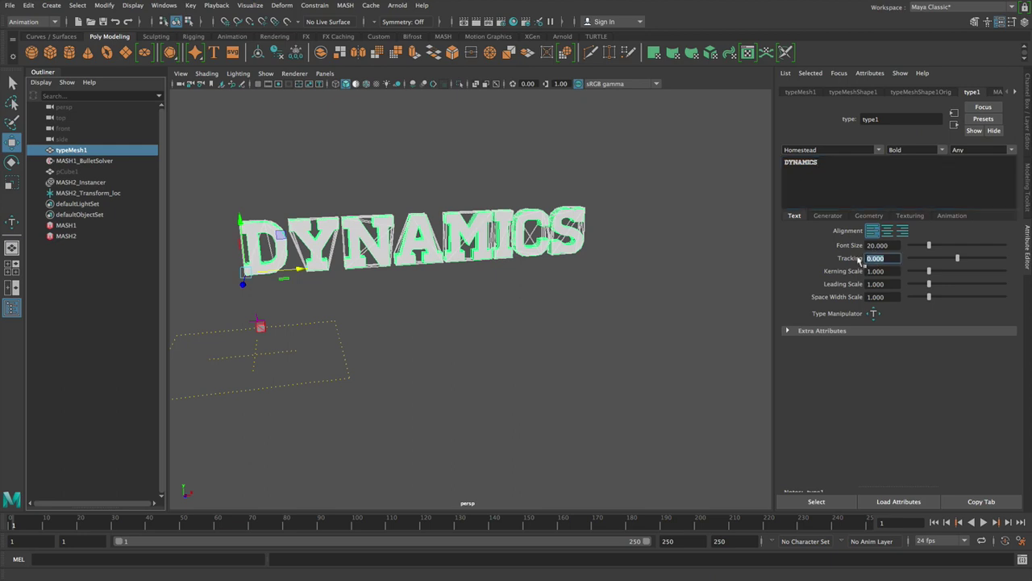
key("Return")
Update the initial state of the text network's Dynamics node, then play the simulation and rewind it.
left_click(105, 226)
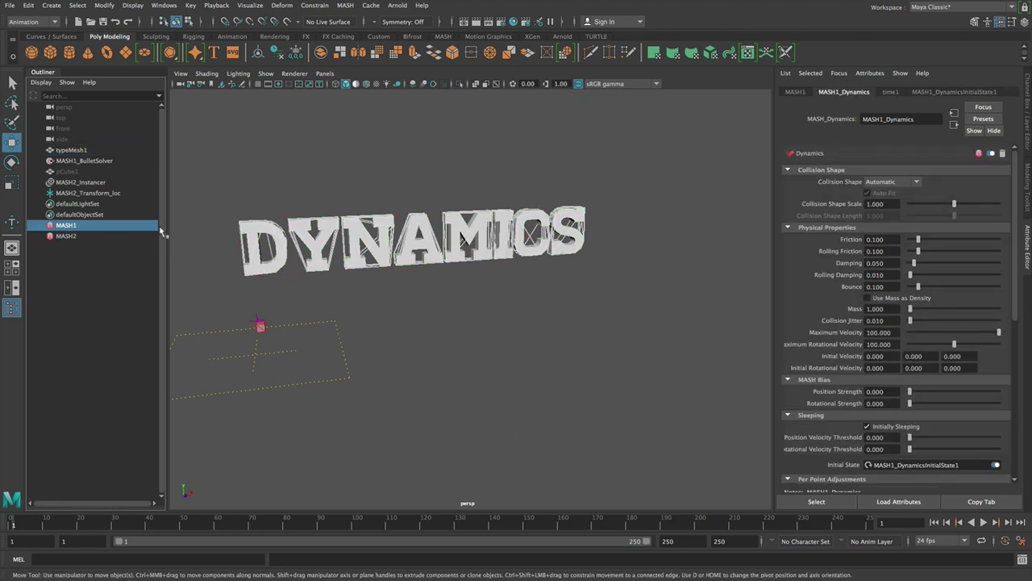
scroll(856, 364, "down", 2)
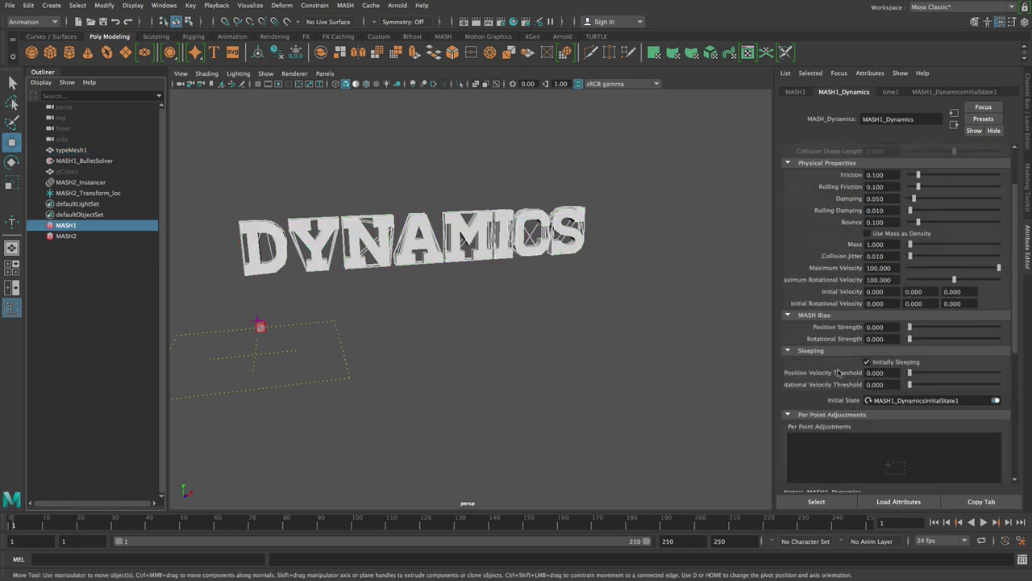
left_click(870, 400)
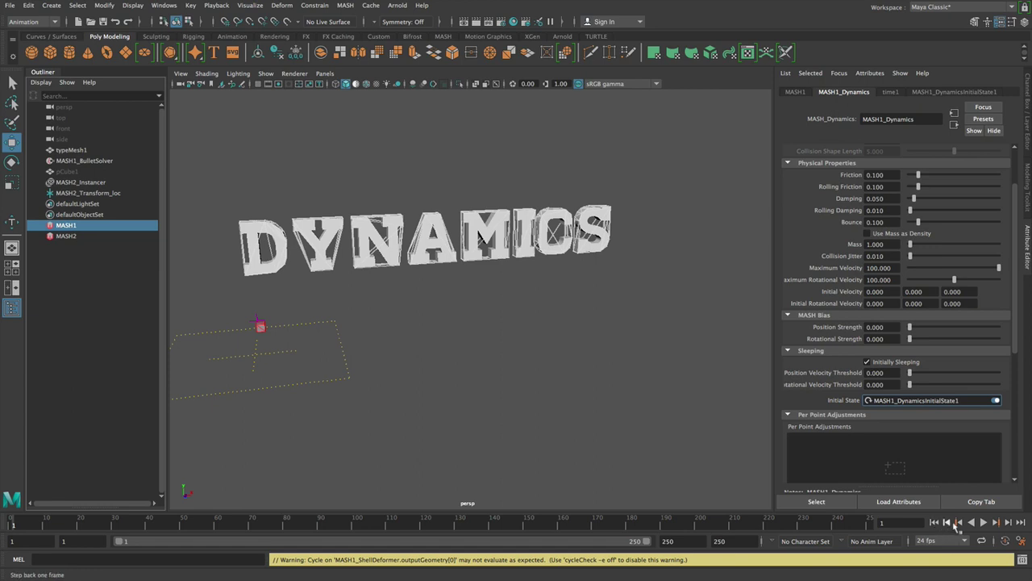
left_click(984, 523)
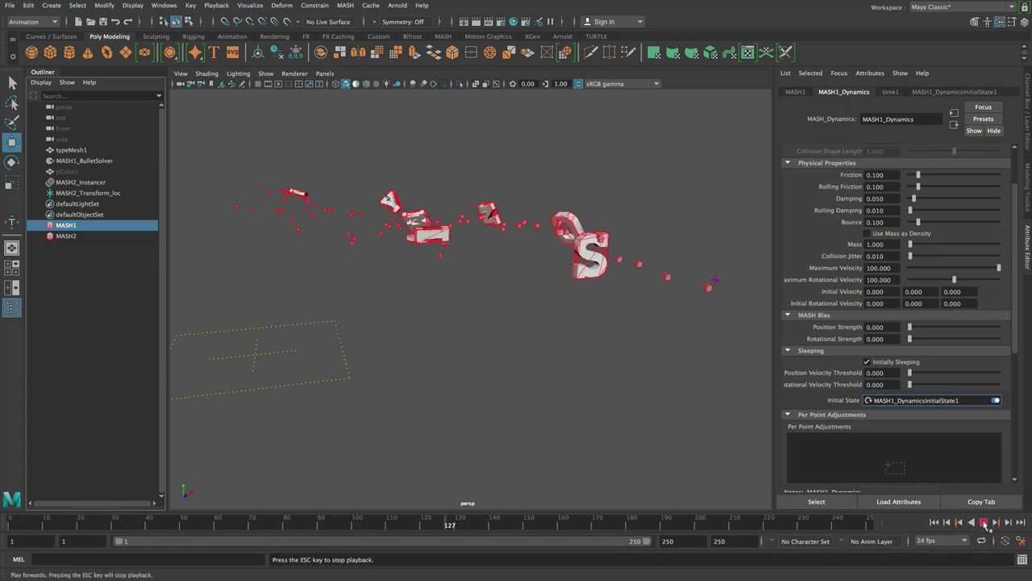
left_click(984, 523)
left_click(935, 522)
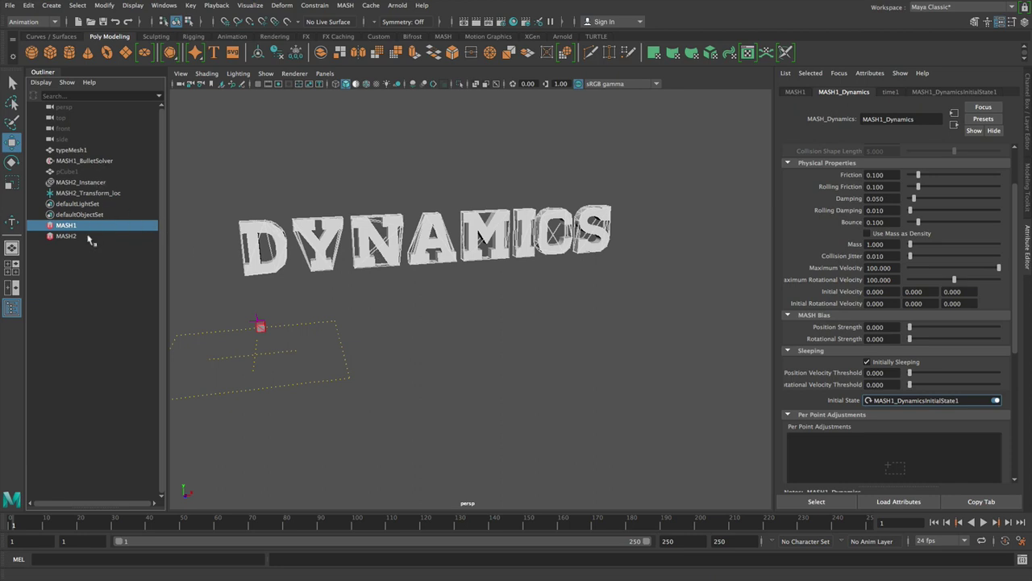
Rotate the DYNAMICS text mesh slightly about its vertical axis and scale it down uniformly a little.
left_click(85, 151)
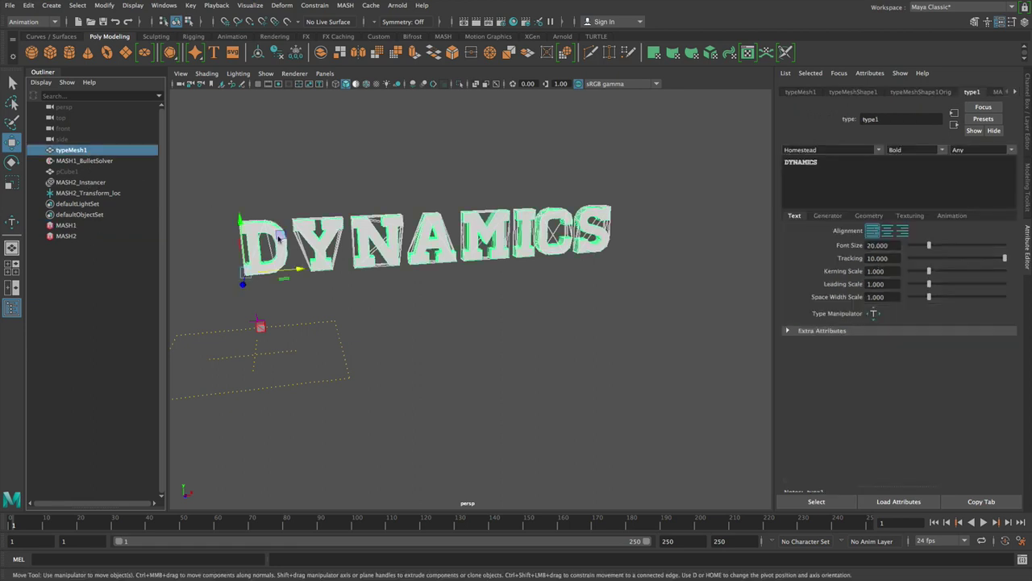
key("e")
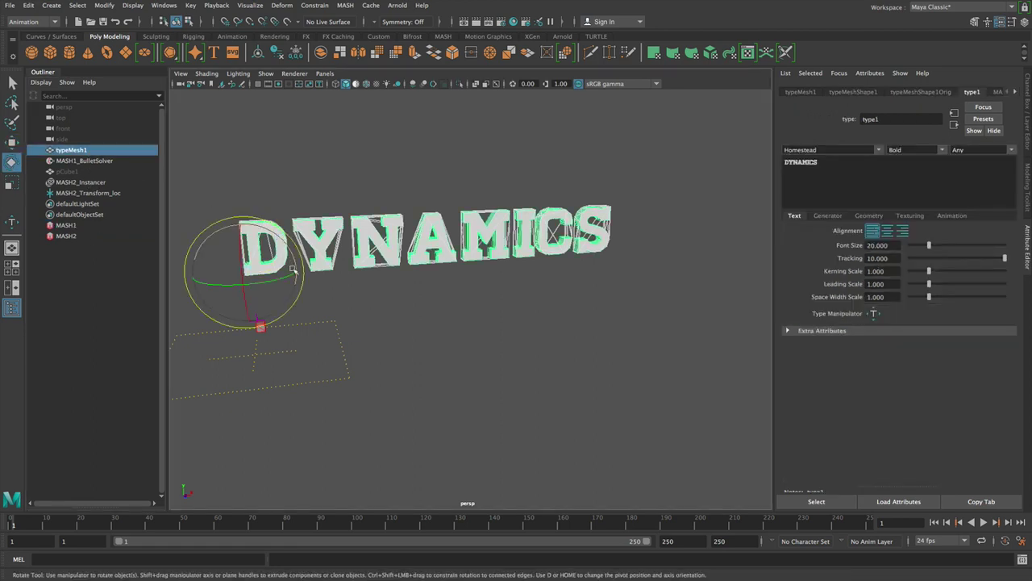
left_click_drag(291, 276, 267, 281)
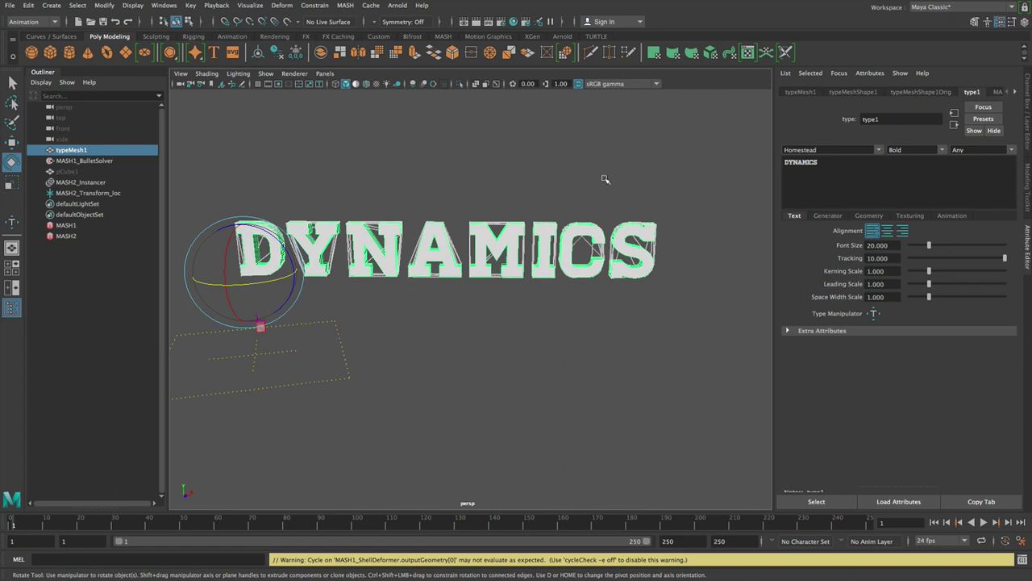
key("r")
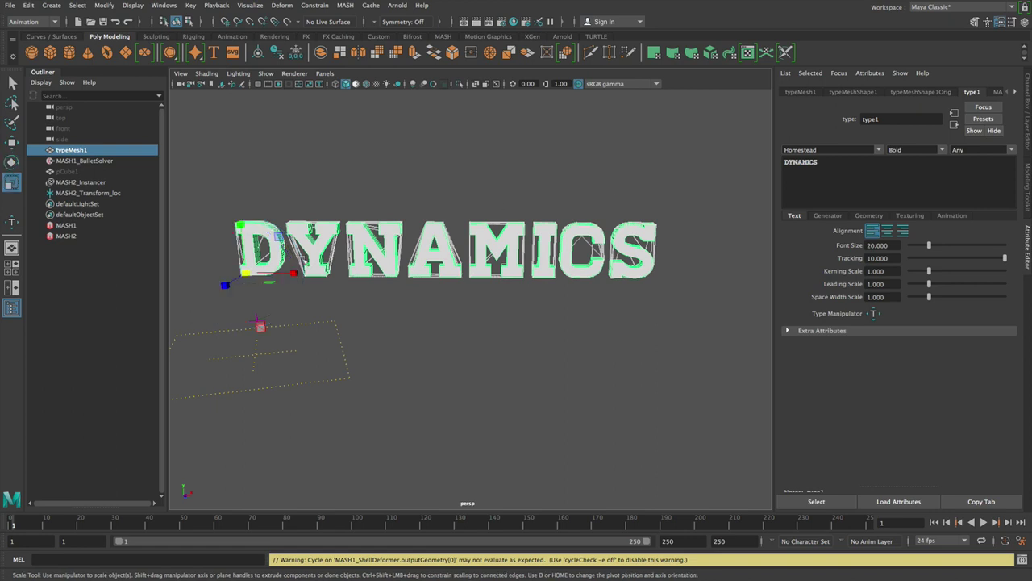
left_click_drag(246, 273, 237, 274)
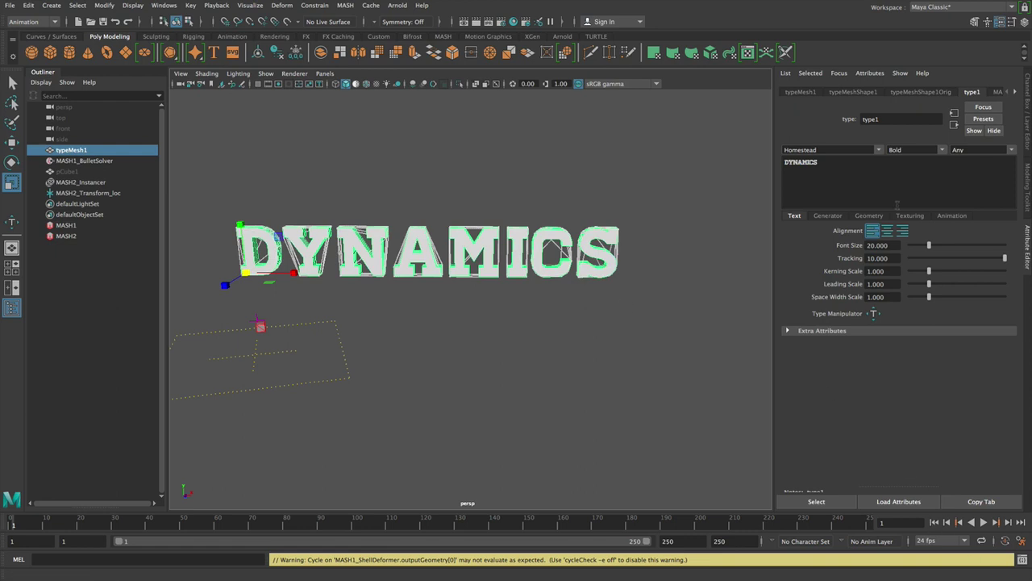
Play the simulation with the rotated and scaled text, then return to the first frame.
left_click(983, 522)
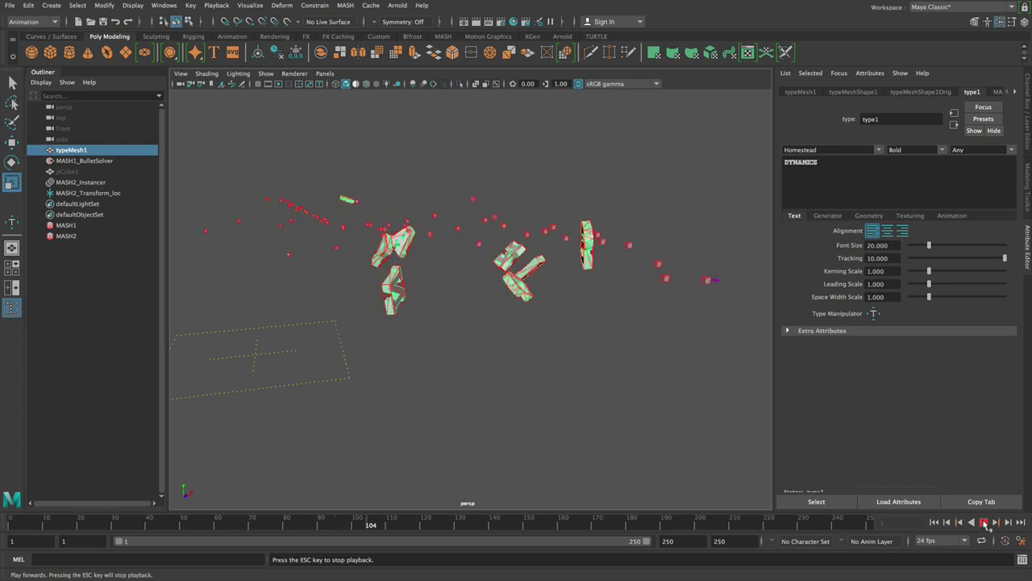
left_click(984, 523)
left_click(934, 522)
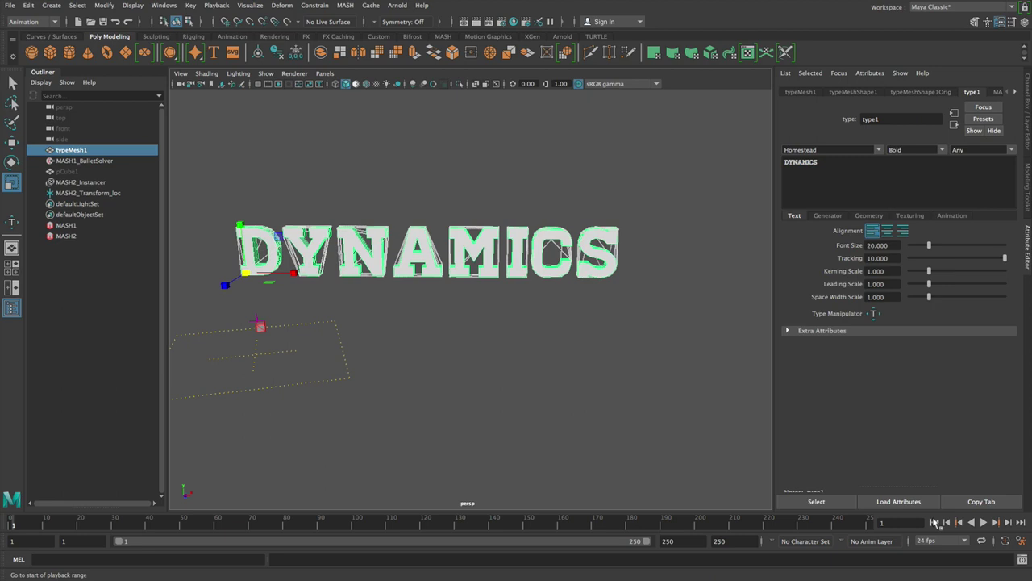
Start a new scene without saving the current one, then create a platonic solid and scale it up uniformly.
key("super+n")
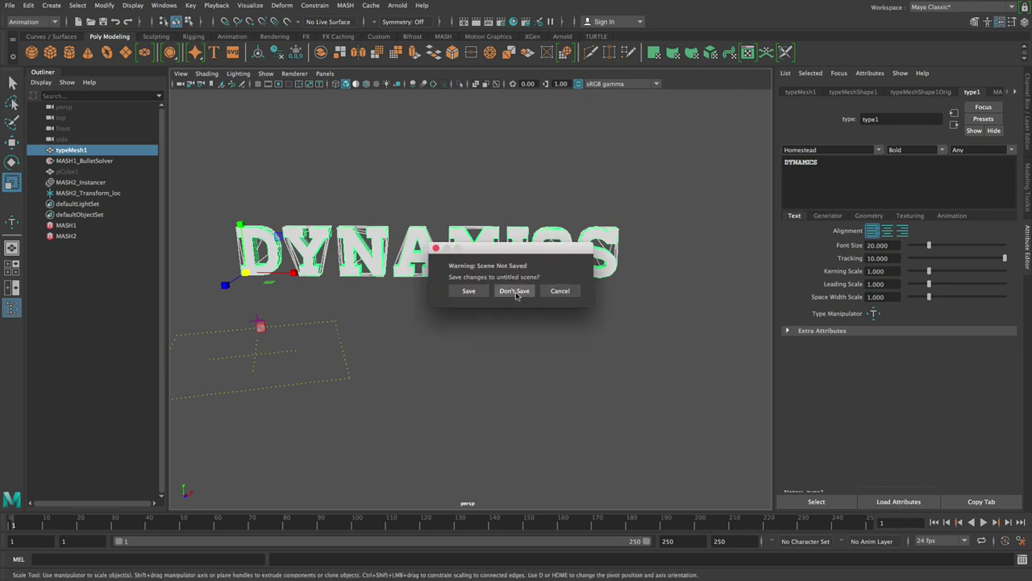
left_click(514, 291)
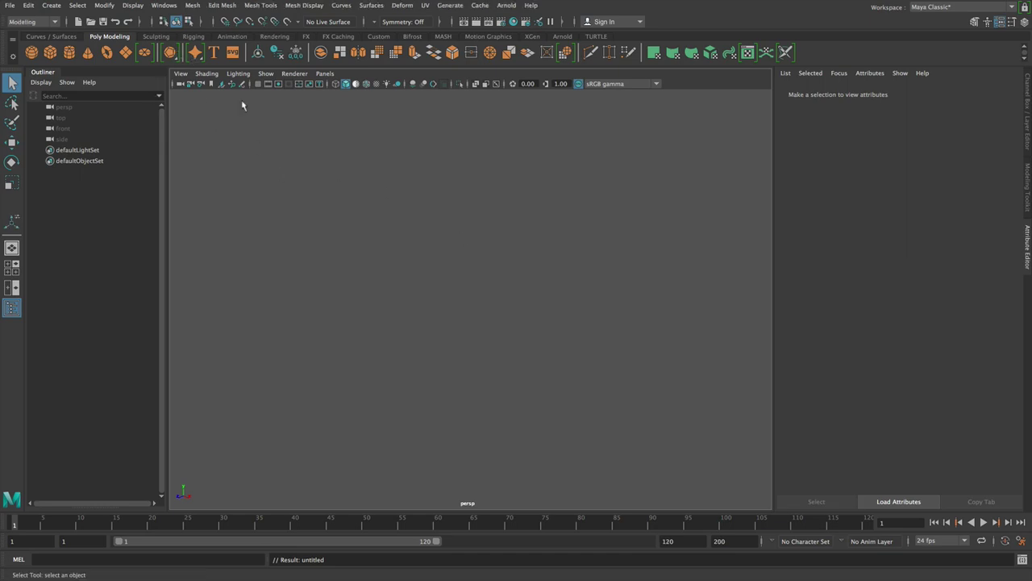
left_click(170, 53)
key("r")
left_click_drag(471, 300, 592, 339)
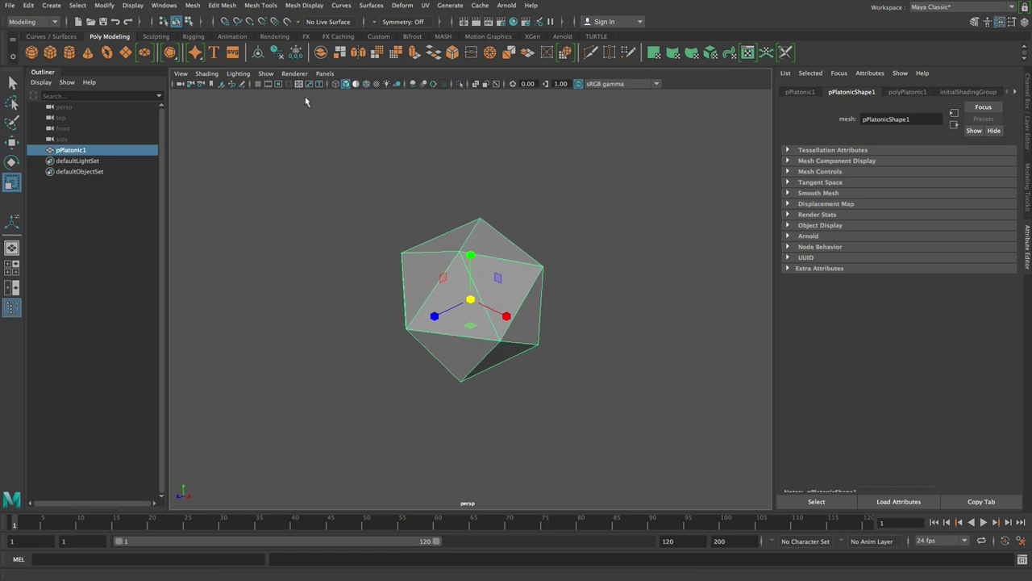
Select all edges of the platonic solid and detach them.
right_click_drag(481, 272, 495, 235)
left_click_drag(269, 136, 695, 432)
left_click(222, 5)
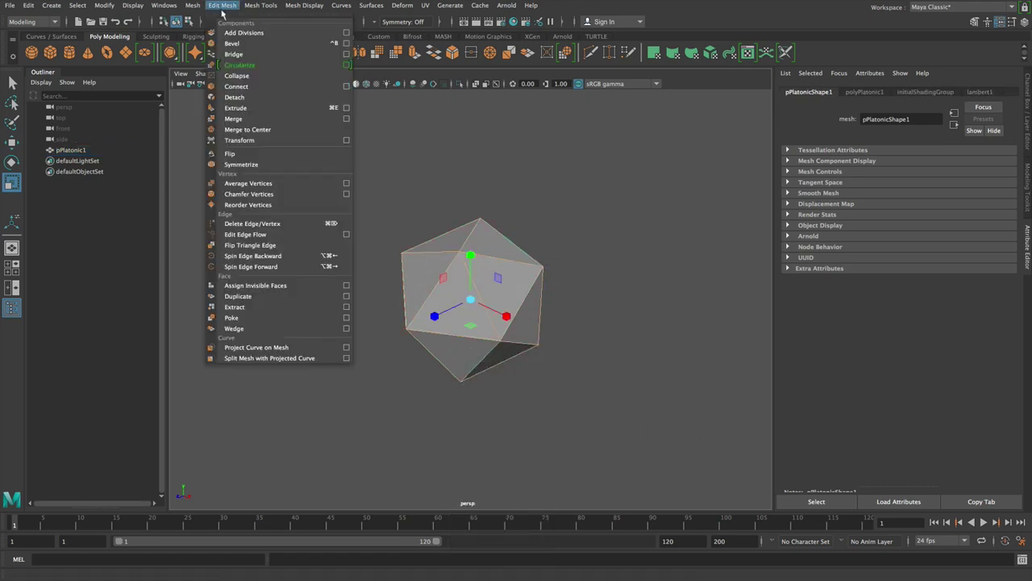
left_click(266, 98)
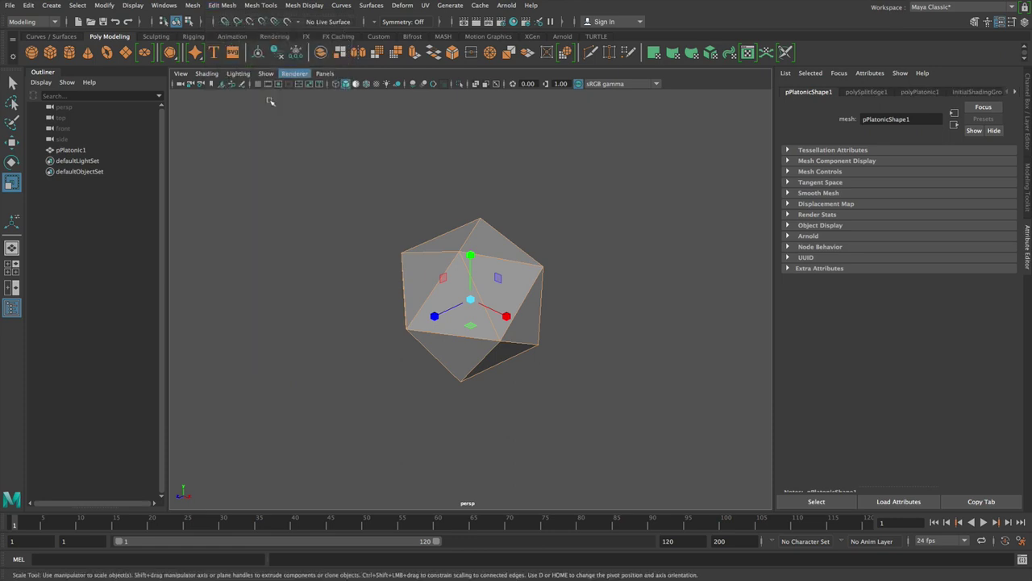
Circularize the detached faces of the platonic solid with a Normal Offset of 1.9.
right_click_drag(500, 255, 537, 234)
left_click(220, 6)
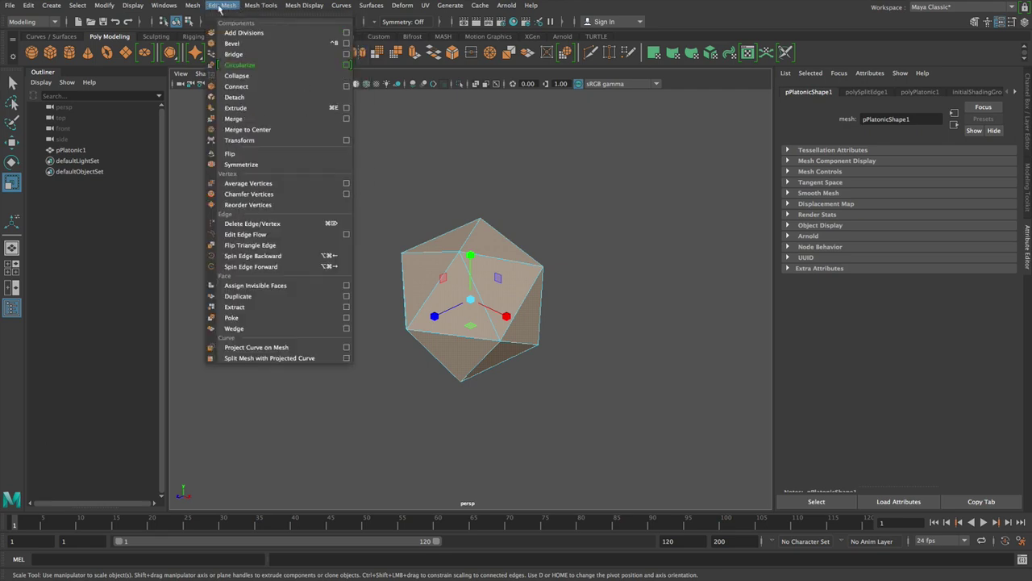
left_click(254, 65)
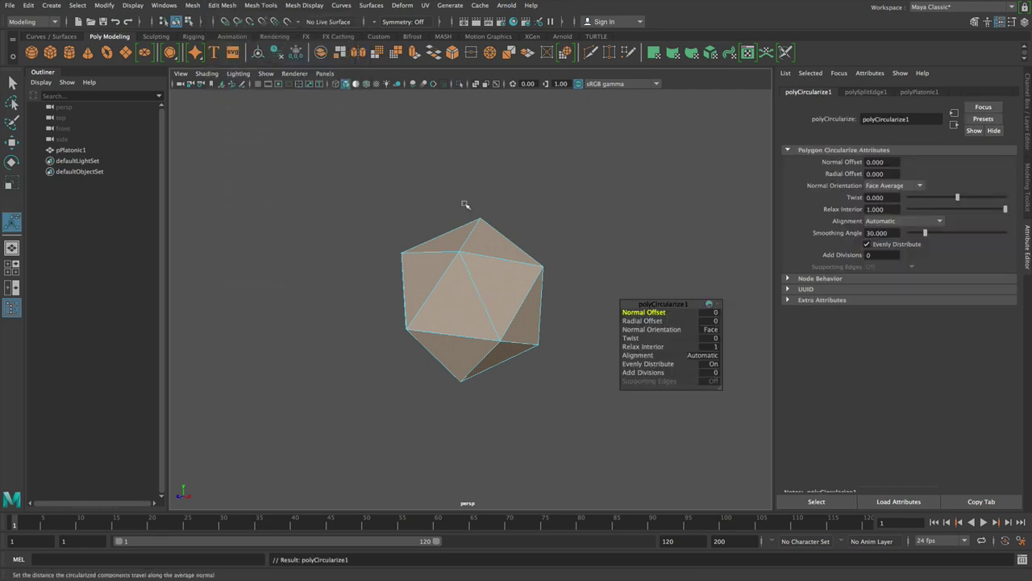
left_click_drag(634, 312, 645, 312)
left_click_drag(555, 222, 576, 277, "alt")
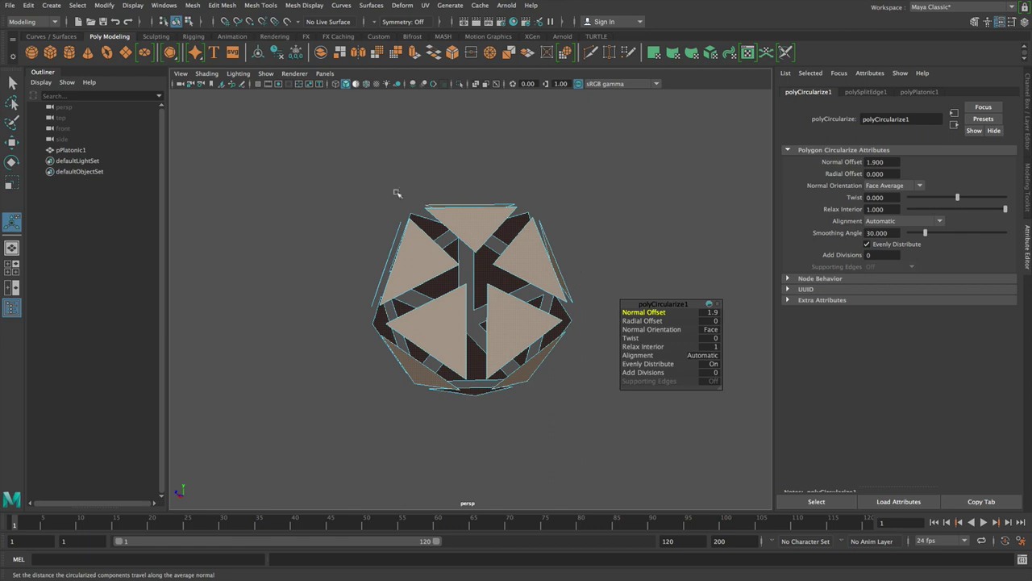
Extrude the circularized faces with a Thickness of 0.3.
left_click(225, 6)
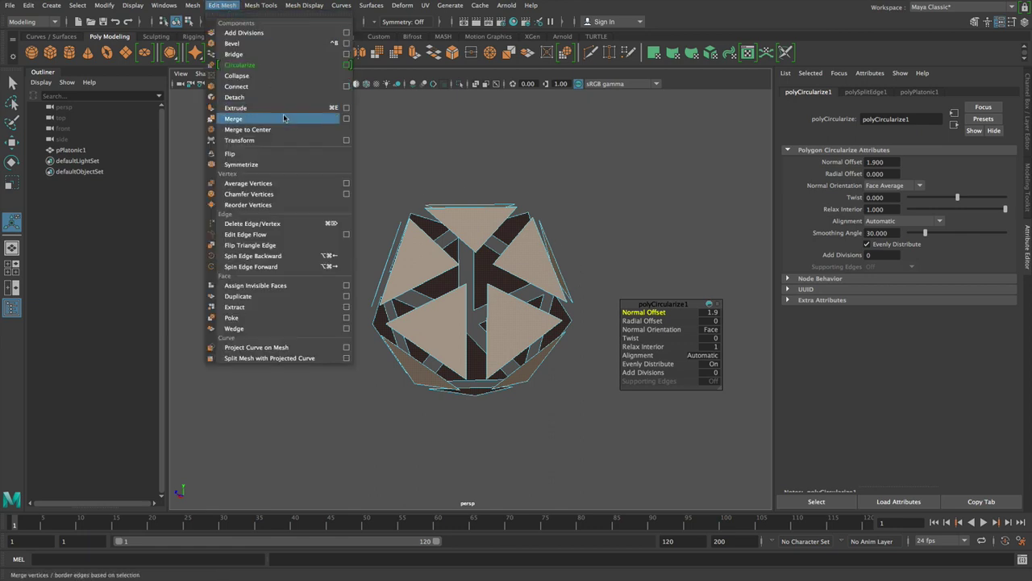
left_click(235, 107)
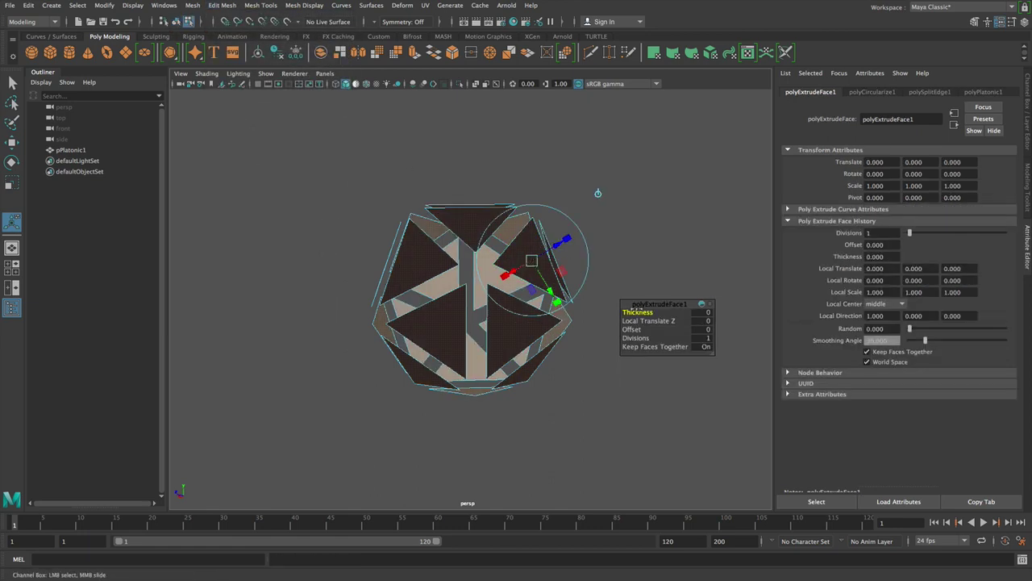
left_click_drag(637, 312, 646, 313)
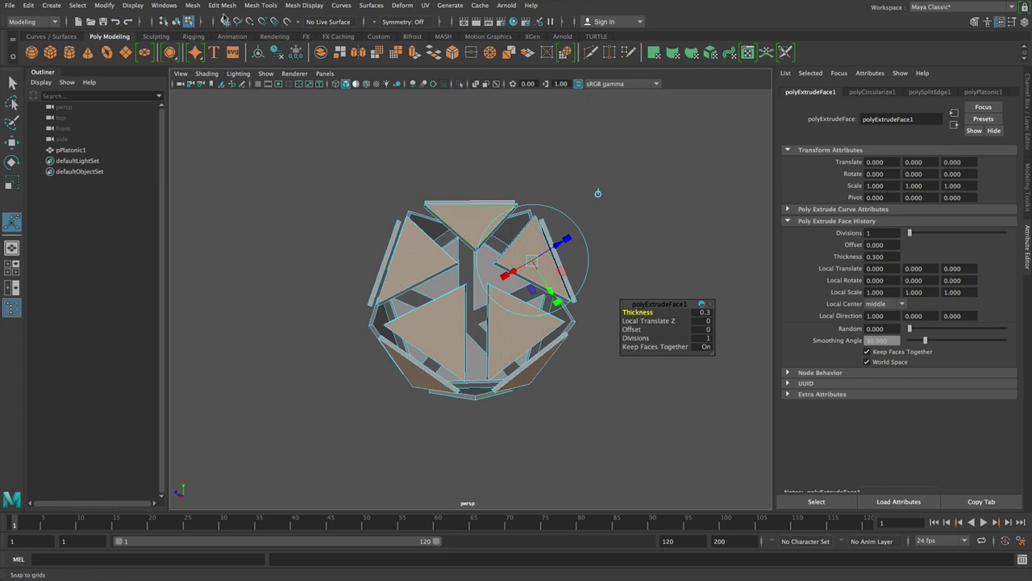
Poke the extruded faces and pull their centre points outward to form pyramids.
left_click(223, 6)
left_click(267, 317)
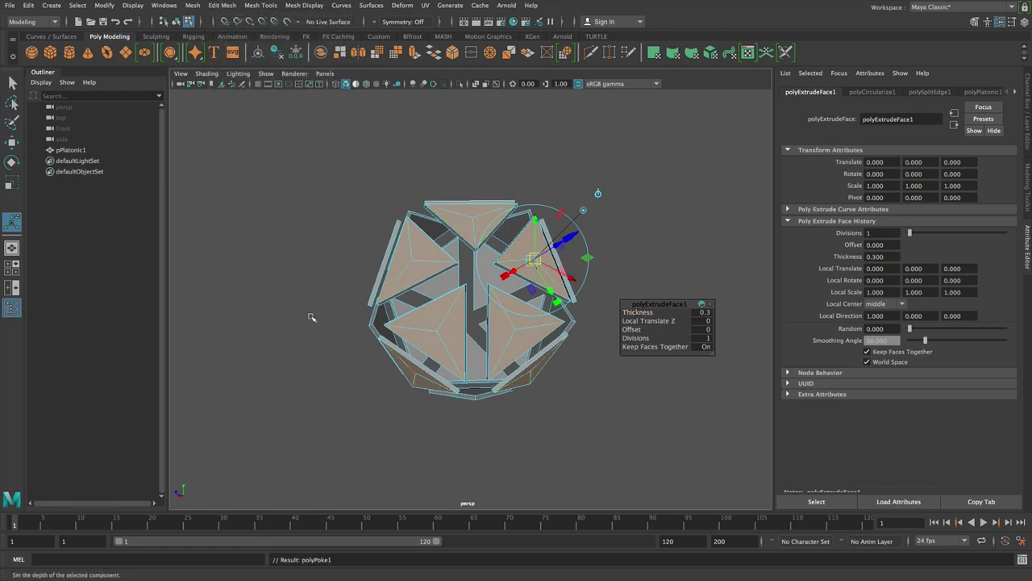
left_click_drag(565, 246, 617, 216)
left_click_drag(510, 279, 468, 287, "alt")
Return to object selection and harden the edges of the whole spiked solid.
right_click_drag(463, 196, 508, 181)
left_click_drag(608, 199, 498, 204, "alt")
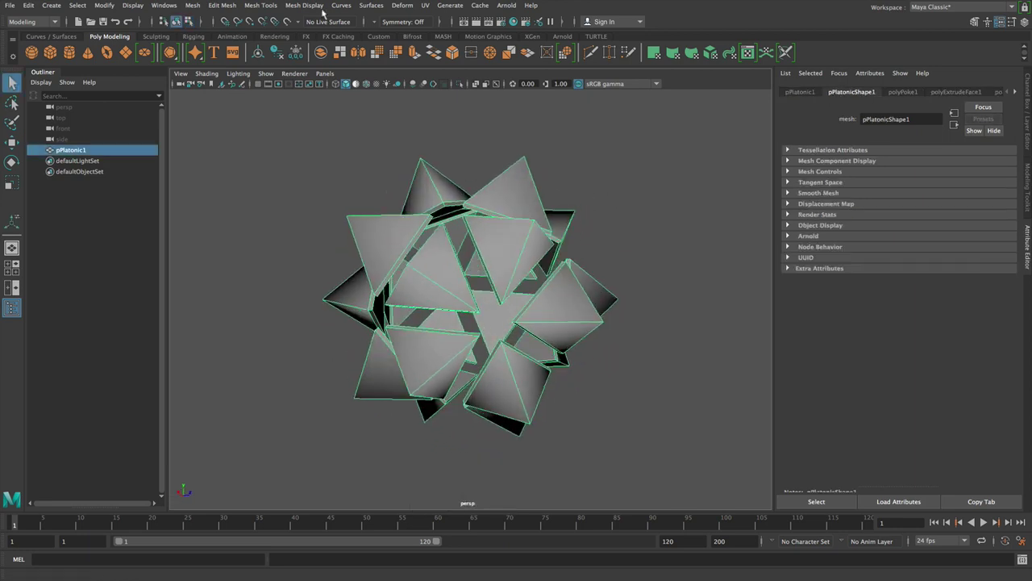
left_click(304, 5)
left_click(323, 100)
left_click_drag(540, 242, 489, 258, "alt")
Reduce the Normal Offset in the solid's circularize history to 0.14.
left_click(1015, 91)
left_click(1015, 92)
left_click(929, 93)
left_click_drag(824, 214, 784, 164, "ctrl")
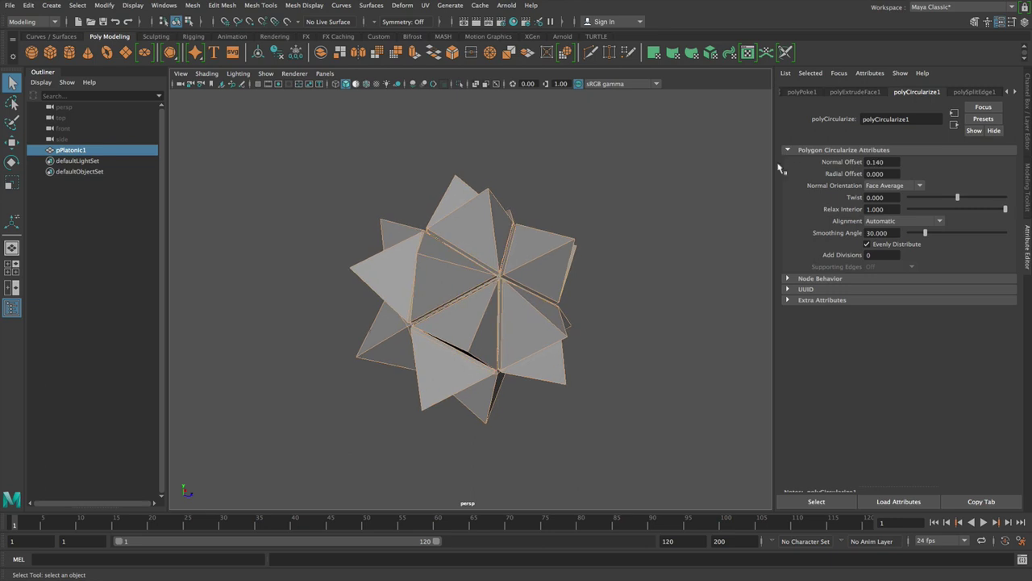
Examine the spiked solid and the narrow gaps between its pyramids from several sides.
right_click_drag(605, 279, 524, 256, "alt")
left_click_drag(523, 255, 569, 283, "alt")
left_click(594, 266)
left_click(490, 275)
right_click_drag(569, 282, 661, 331, "alt")
right_click_drag(524, 278, 592, 304, "alt")
left_click_drag(569, 303, 441, 212, "alt")
scroll(604, 299, "down", 5)
scroll(441, 212, "down", 8)
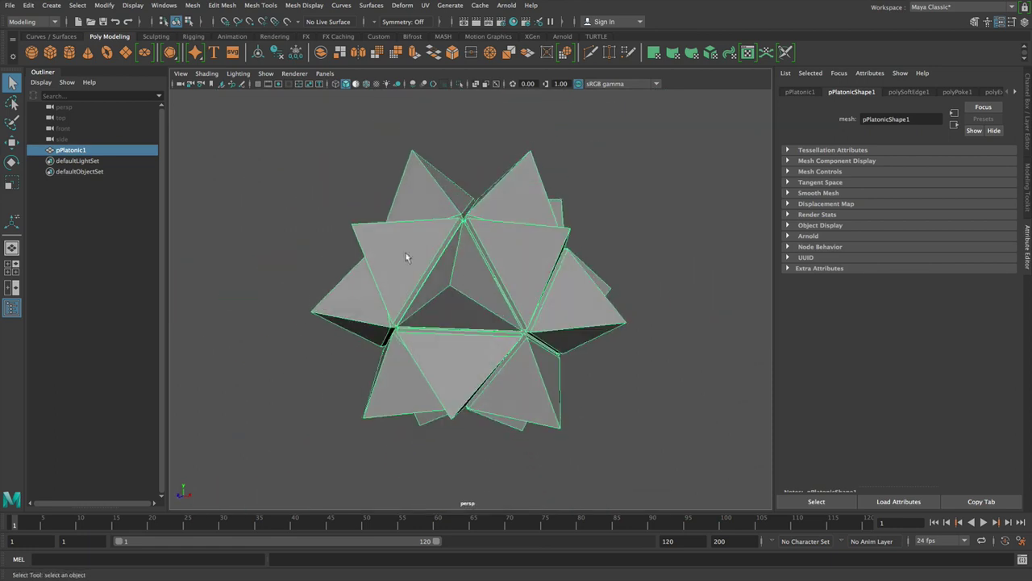
right_click_drag(539, 259, 537, 292)
left_click(528, 259)
left_click_drag(606, 271, 361, 256, "alt")
key("w")
key("ctrl+z")
left_click_drag(622, 254, 595, 246, "alt")
right_click_drag(459, 241, 525, 226)
Create a MASH dynamics simulation from the separate shells of the selected platonic solid.
left_click(622, 250)
left_click(497, 208)
scroll(699, 290, "down", 3)
left_click(45, 21)
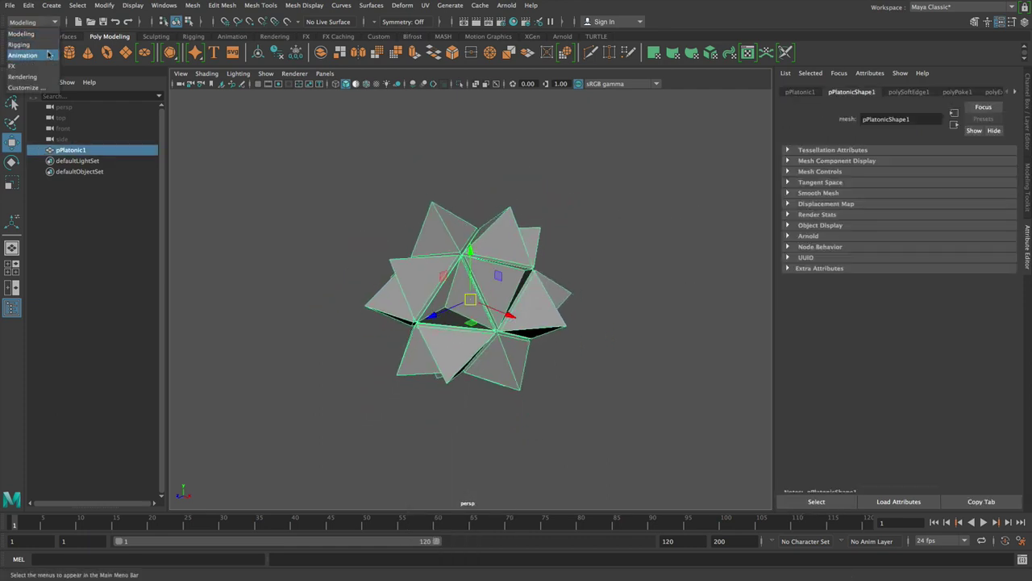
left_click(47, 54)
left_click(345, 5)
mouse_move(362, 56)
left_click(460, 67)
scroll(613, 286, "down", 5)
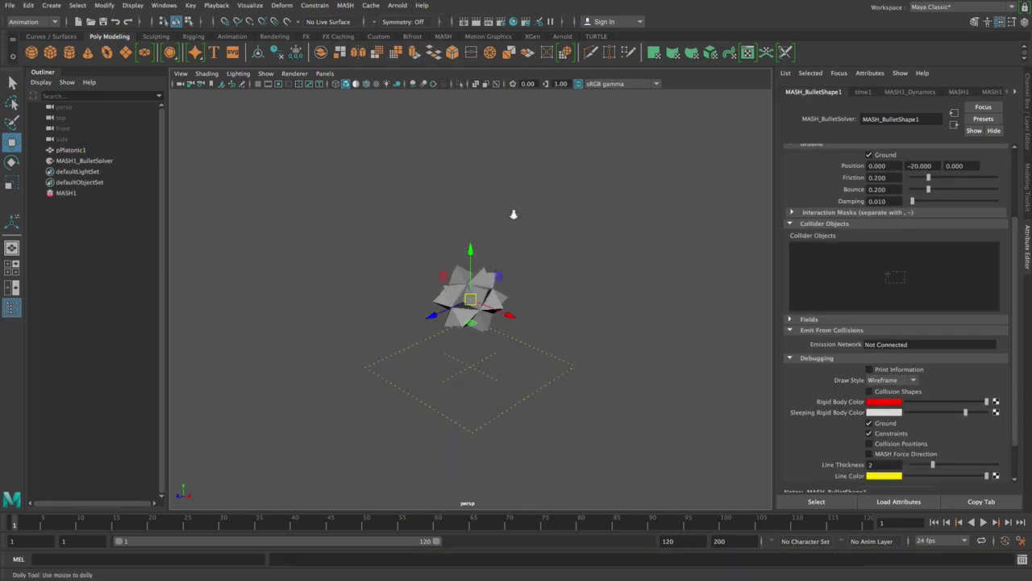
Play the simulation, extend the playback range to frame 1200 and stop once the pyramids have scattered.
left_click(983, 522)
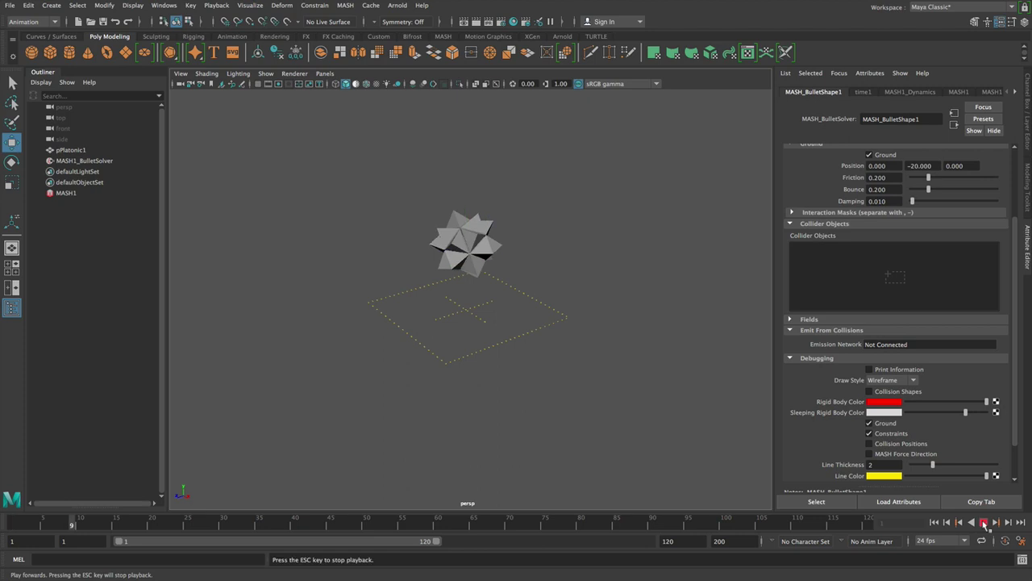
double_click(686, 541)
type("1200")
key("Return")
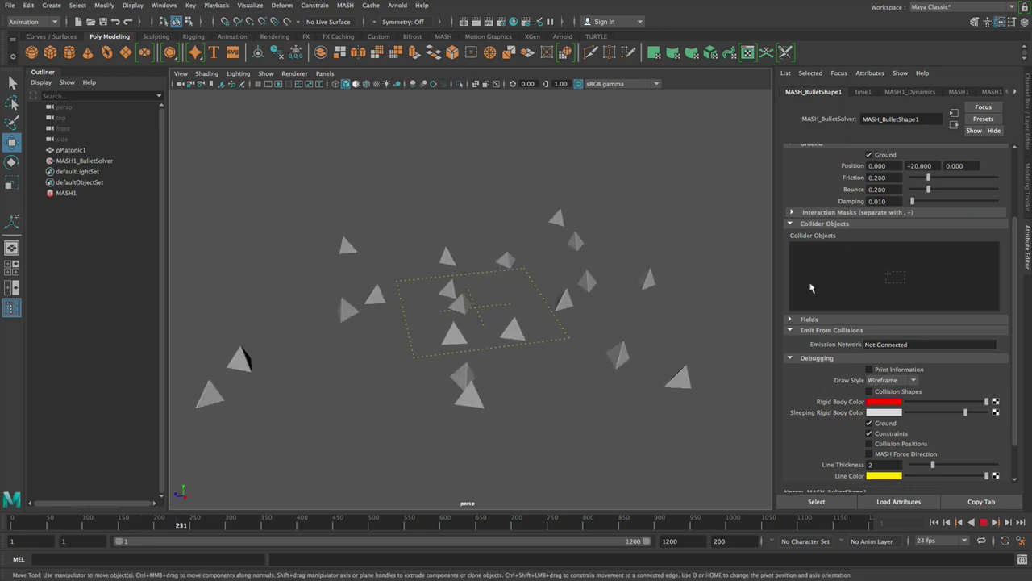
scroll(831, 273, "up", 3)
key("Escape")
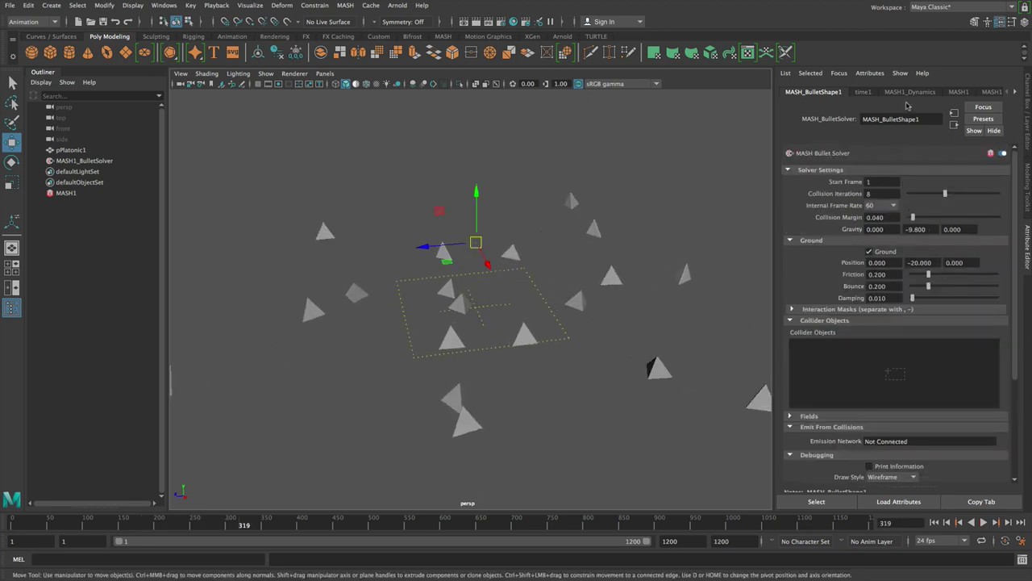
Set the MASH dynamics Friction to 0.835 and Rolling Friction to 0.805, then replay from the first frame.
left_click(909, 92)
left_click(984, 176)
left_click(982, 187)
left_click(934, 522)
left_click(985, 522)
left_click(986, 522)
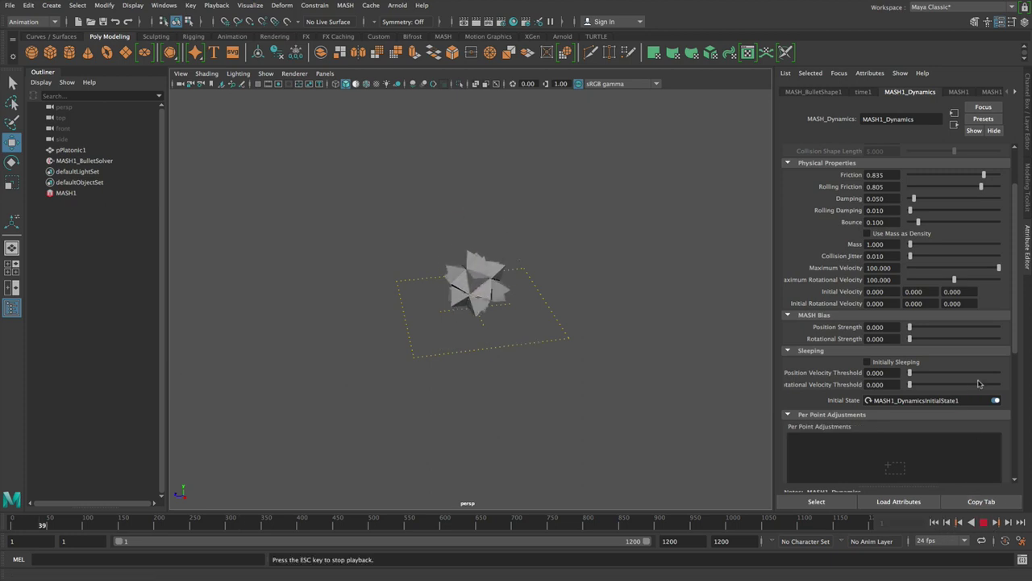
Try a MASH Bias Position Strength of 87.195 and a high Rotational Strength during playback, then reset both to 0.
left_click(987, 327)
left_click(987, 339)
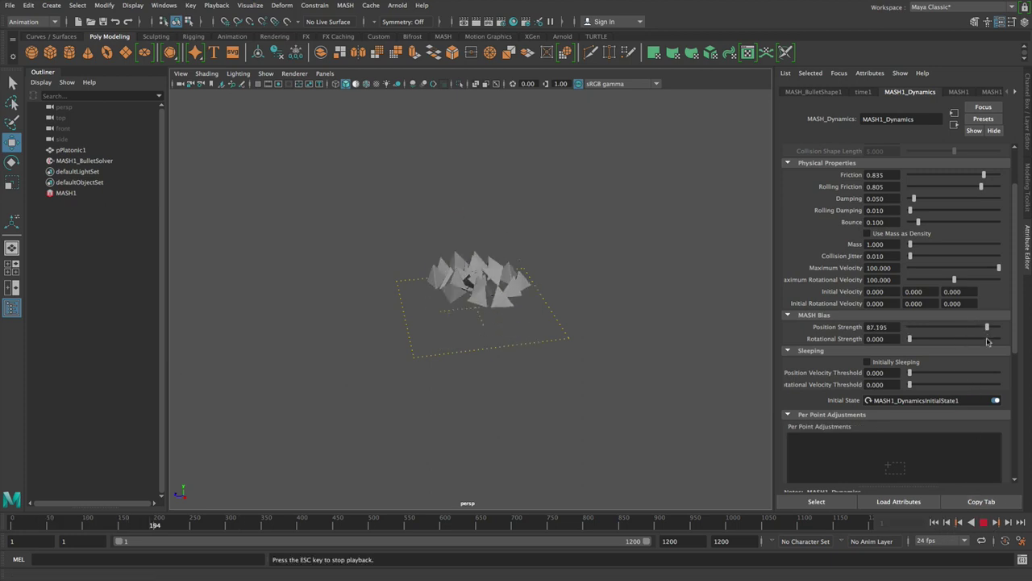
left_click(907, 327)
left_click(907, 339)
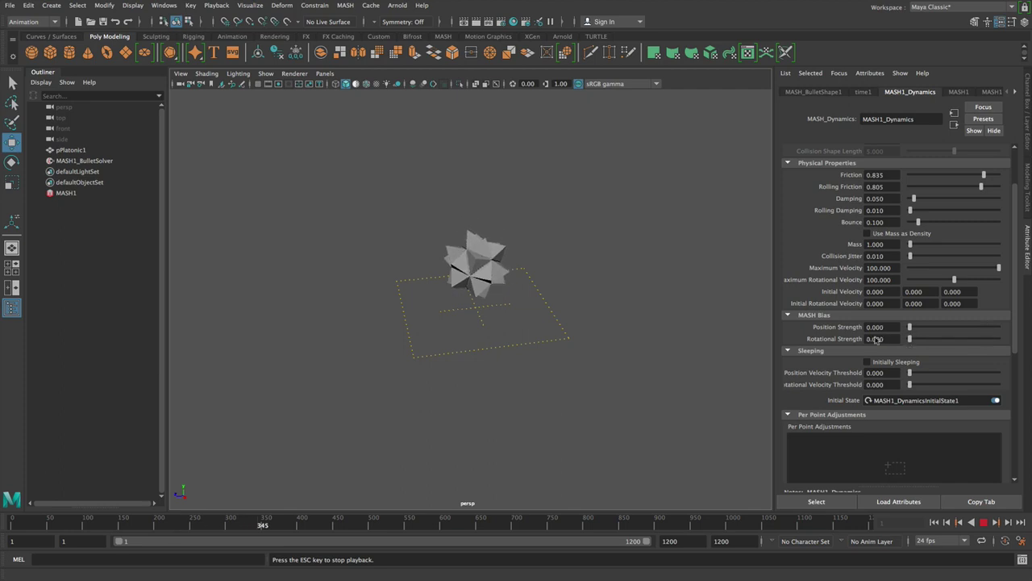
Set the MASH Bias Position Strength and Rotational Strength to 87.805, watch the pieces reassemble, and stop playback.
left_click(987, 327)
left_click(987, 339)
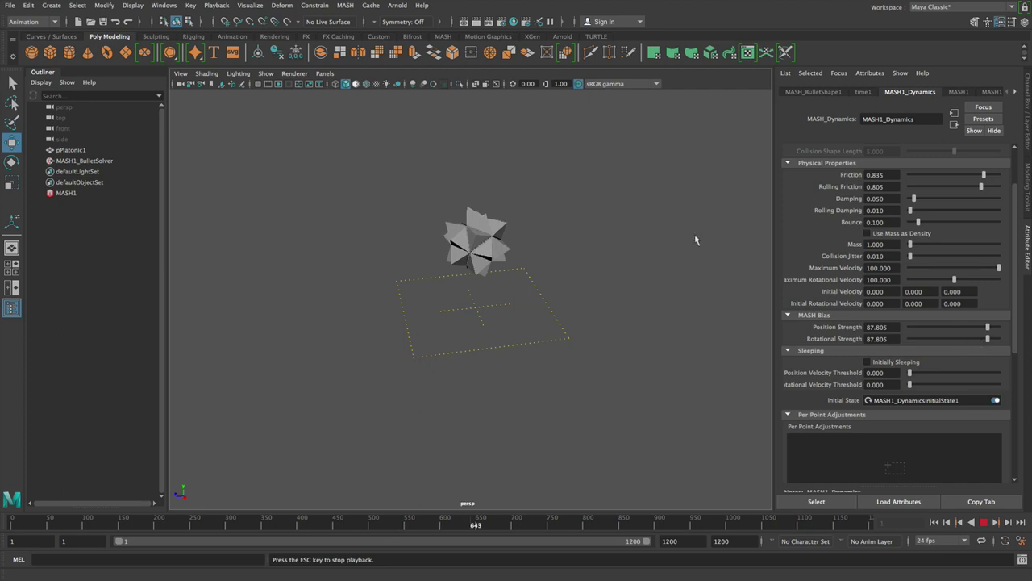
scroll(661, 247, "up", 5)
left_click_drag(650, 276, 581, 266, "alt")
middle_click_drag(601, 264, 579, 262, "alt")
key("Escape")
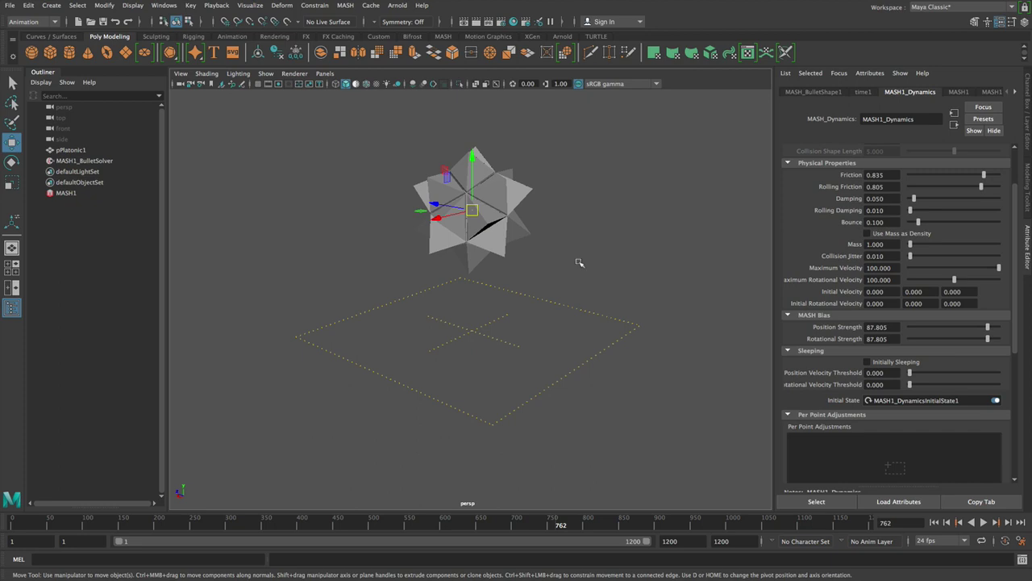